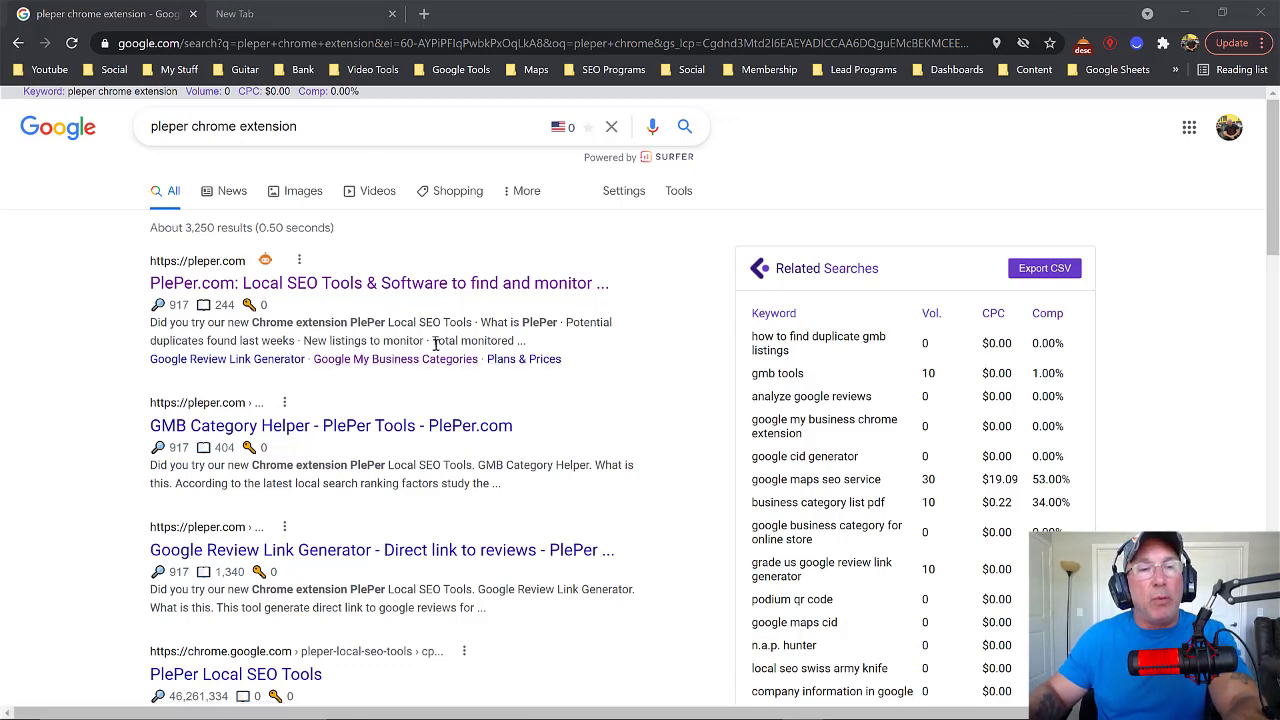
- Scroll the 'pleper chrome extension' results and open the PlePer Local SEO Tools Web Store listing
scroll(435, 344, "down", 2)
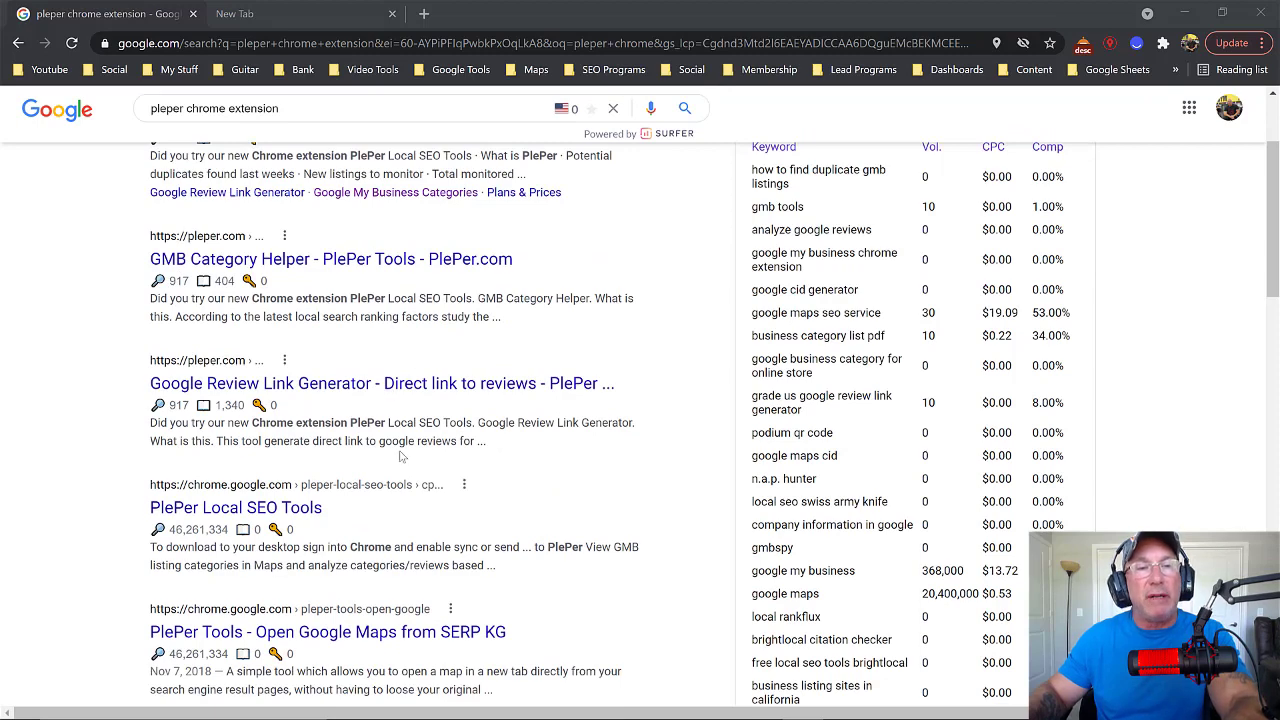
scroll(400, 452, "down", 1)
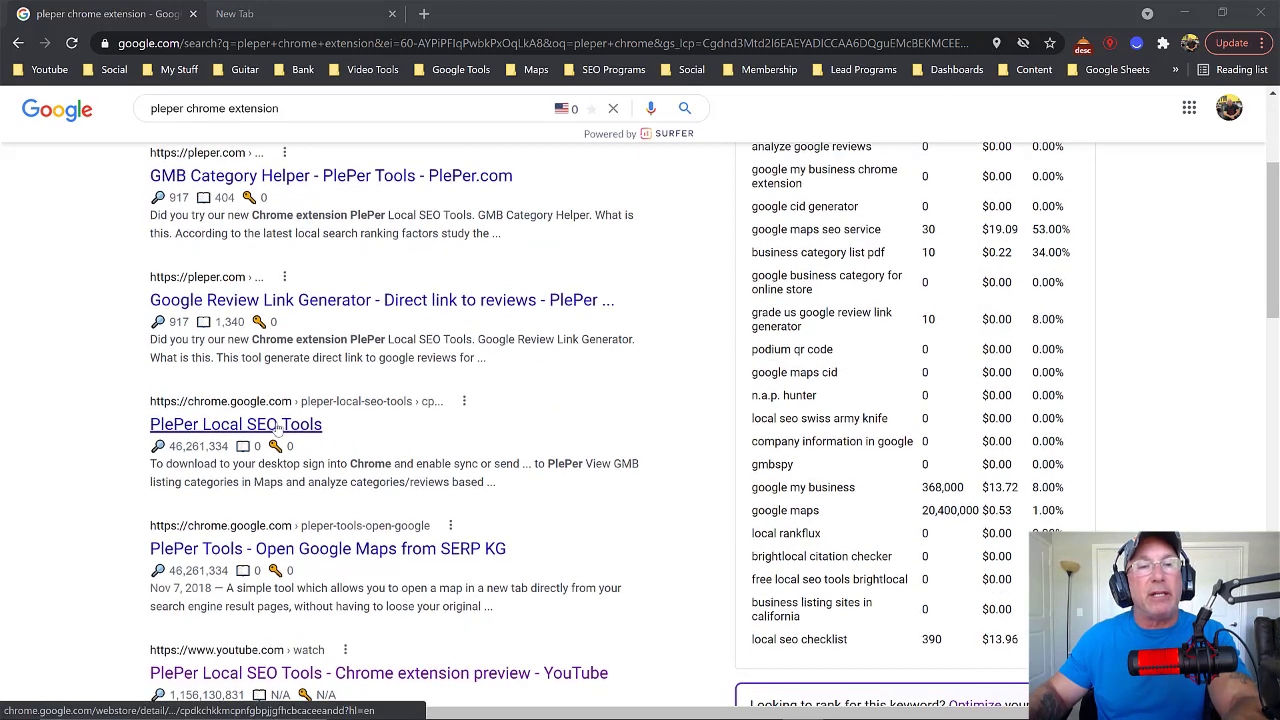
left_click(280, 427)
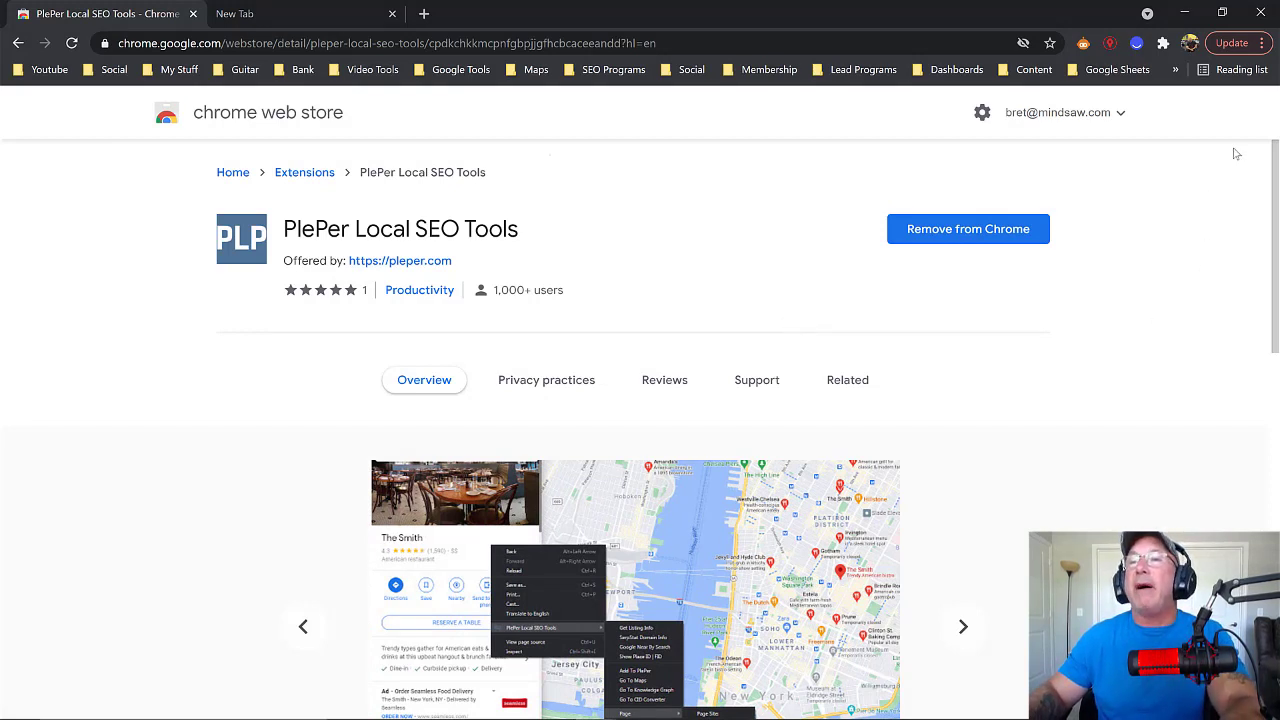
- Open Chrome's Extensions page from the menu's More tools submenu
left_click(1264, 43)
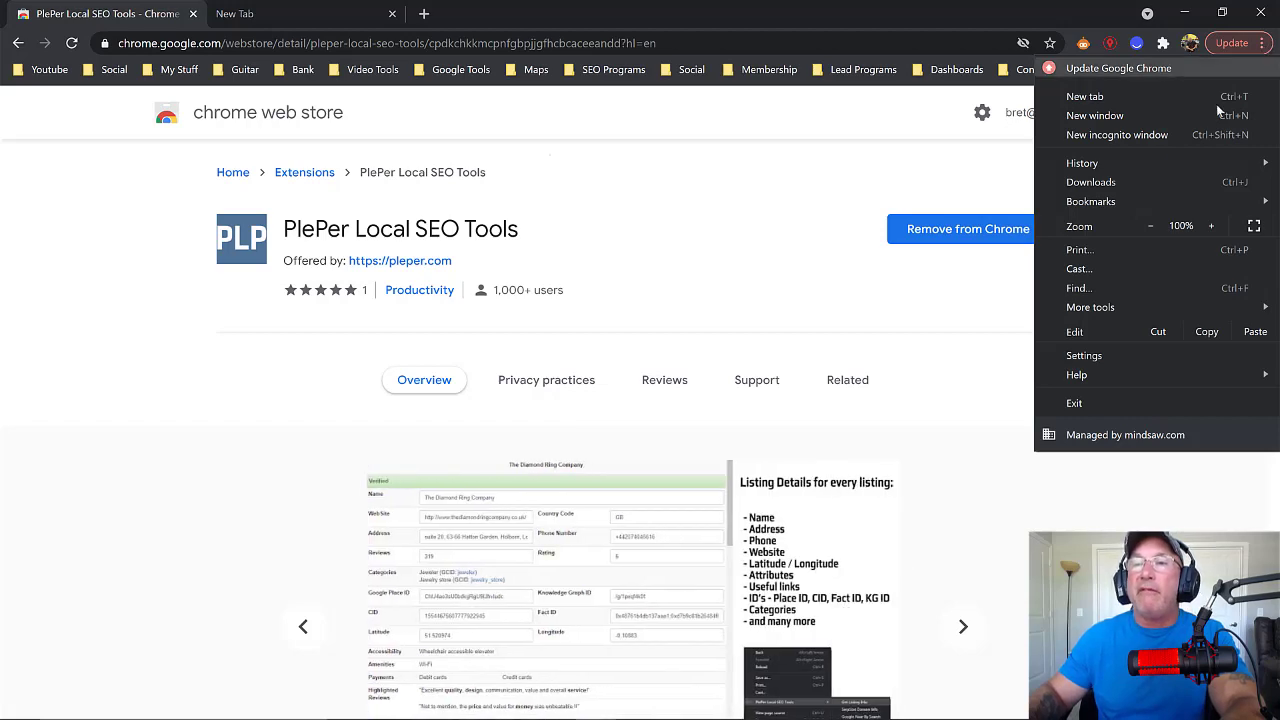
mouse_move(1137, 312)
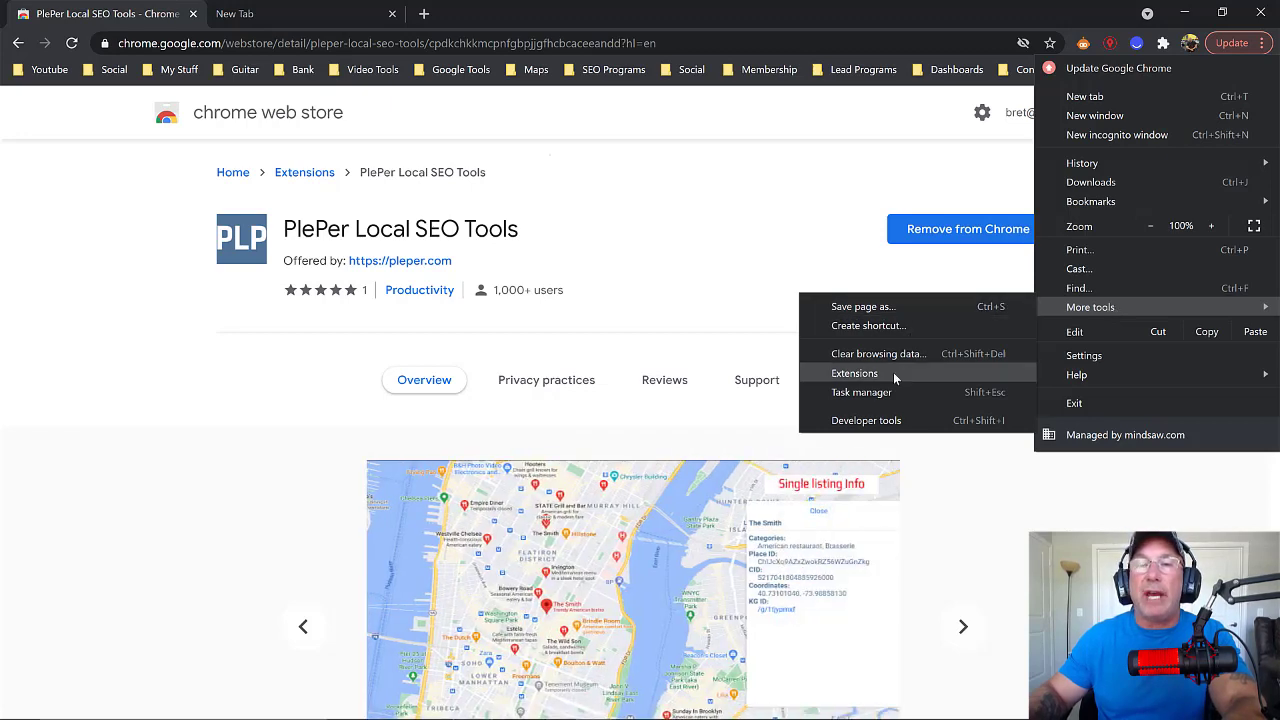
left_click(891, 374)
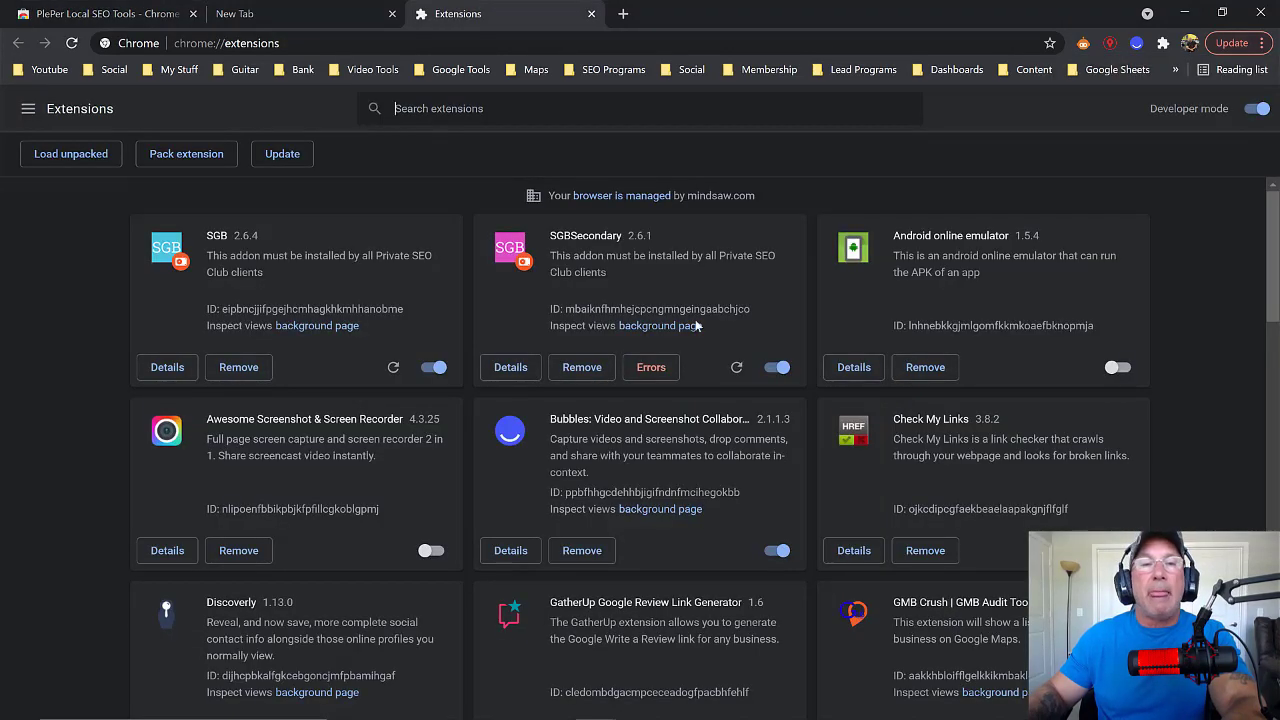
scroll(1258, 301, "down", 3)
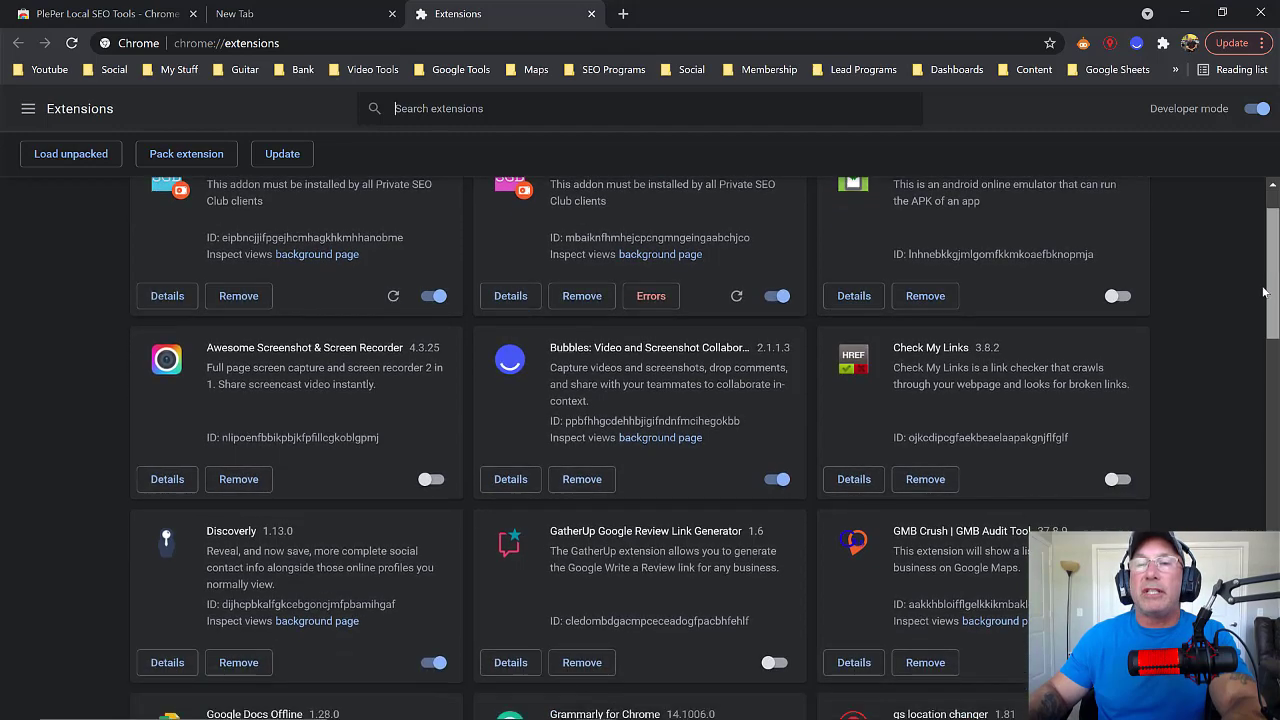
scroll(1258, 305, "down", 2)
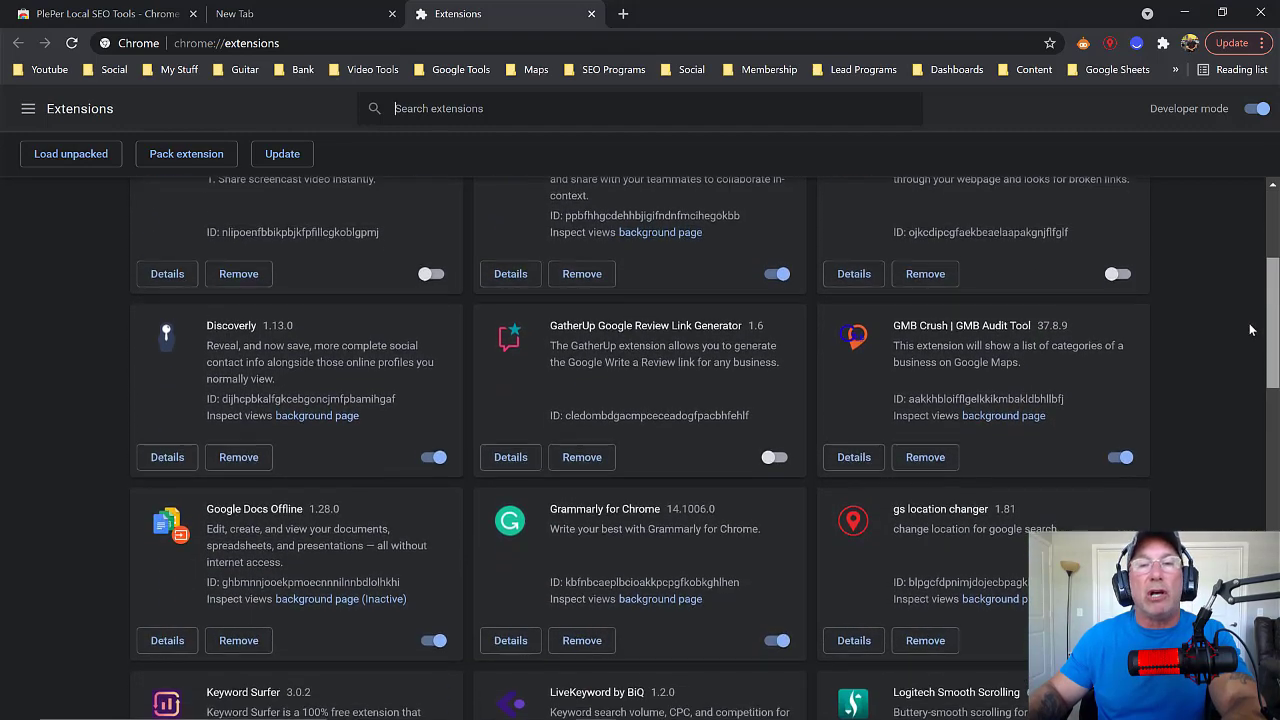
scroll(1248, 335, "down", 2)
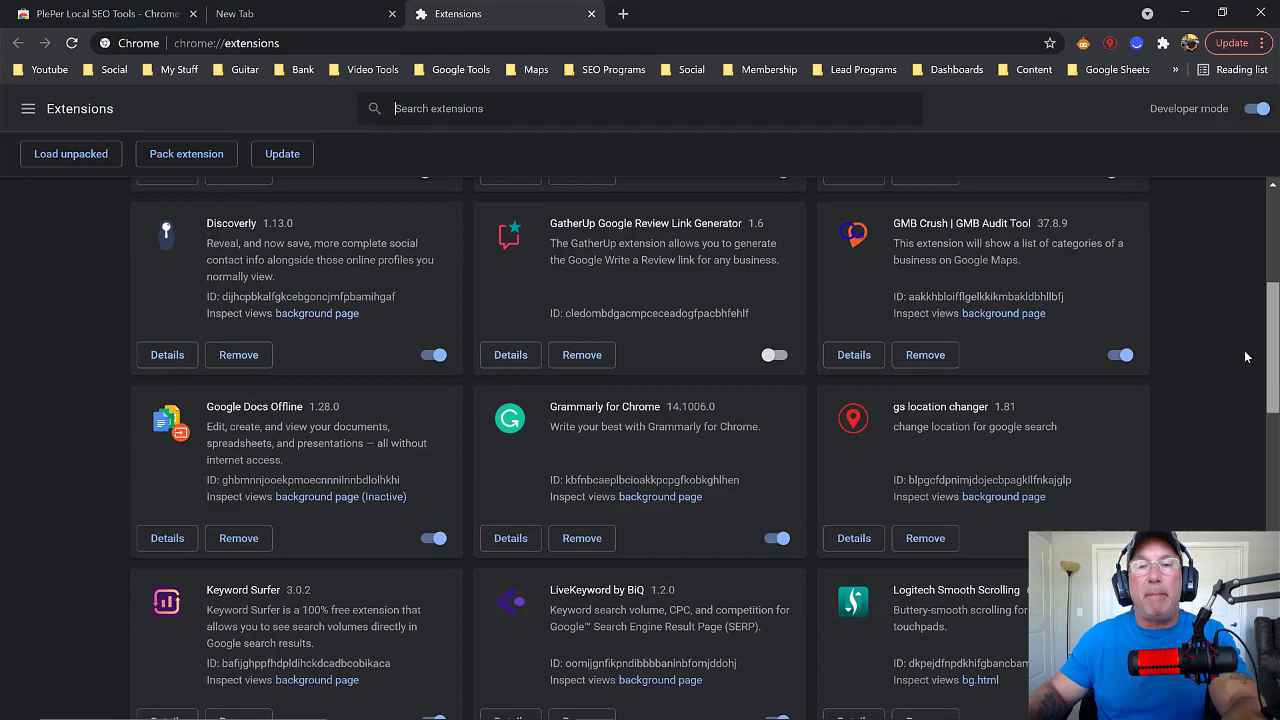
scroll(1245, 368, "down", 3)
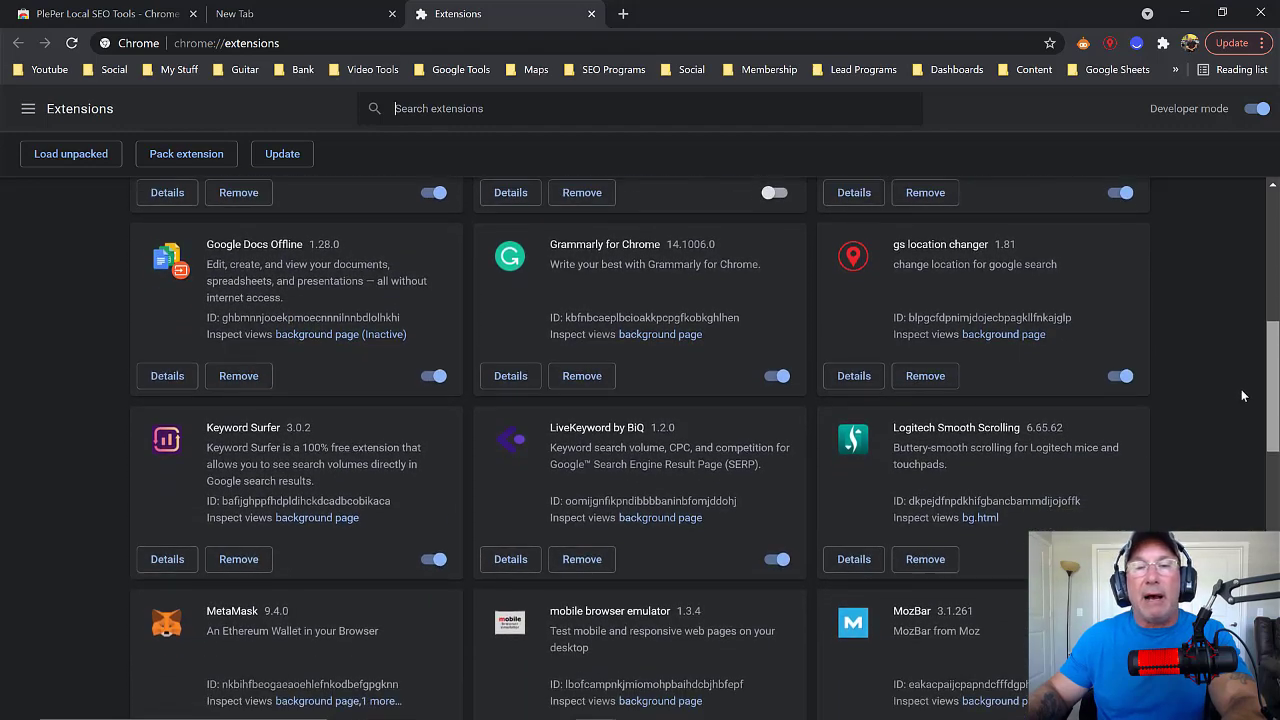
scroll(1240, 403, "down", 4)
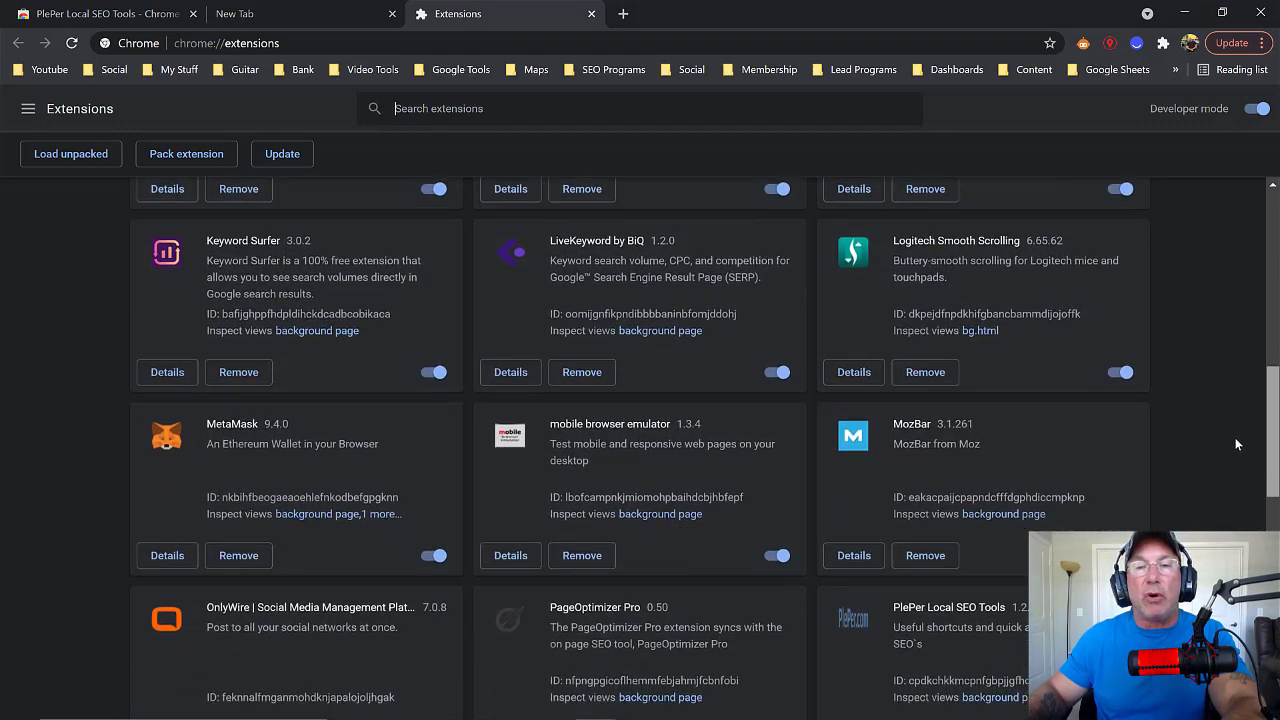
scroll(1234, 457, "down", 3)
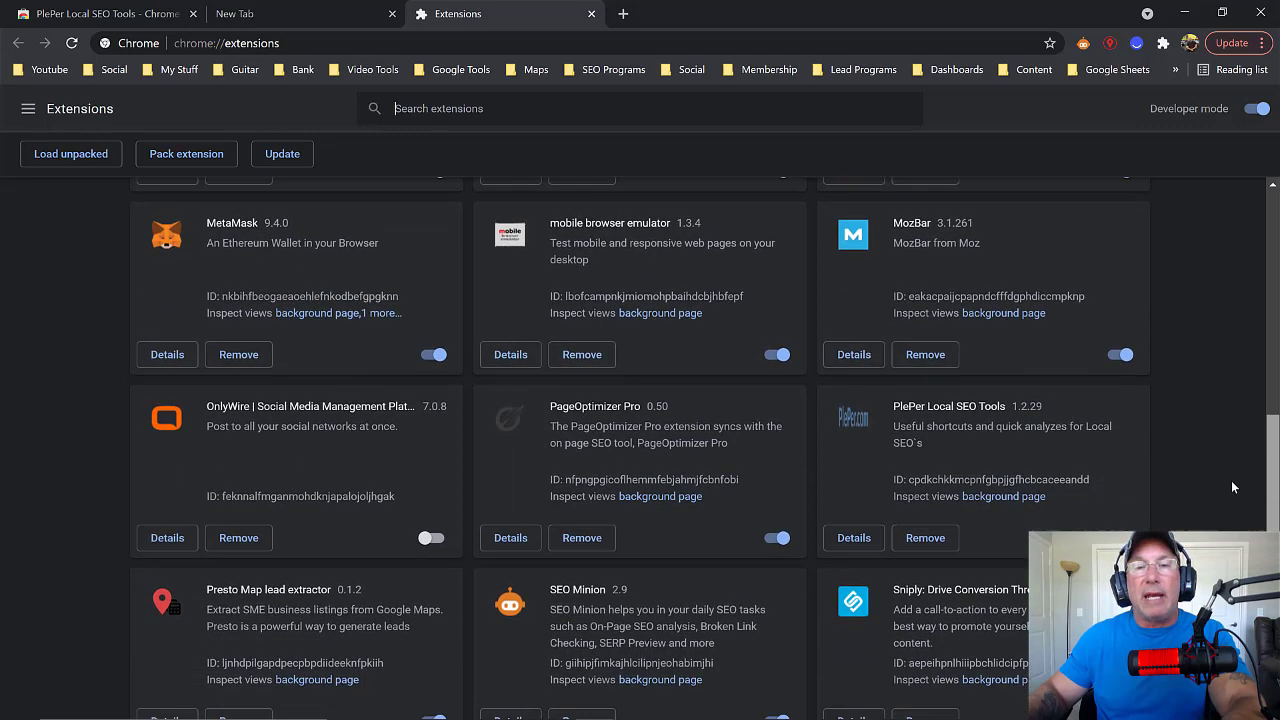
scroll(1230, 490, "down", 1)
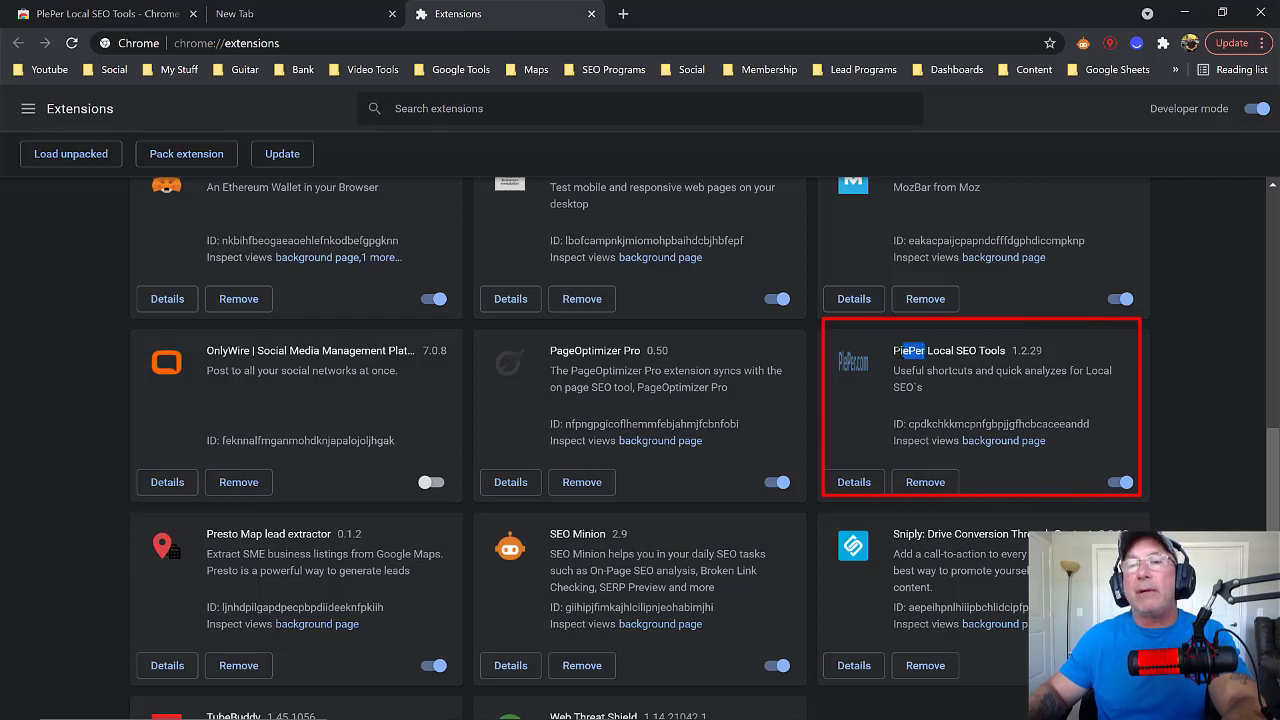
double_click(897, 351)
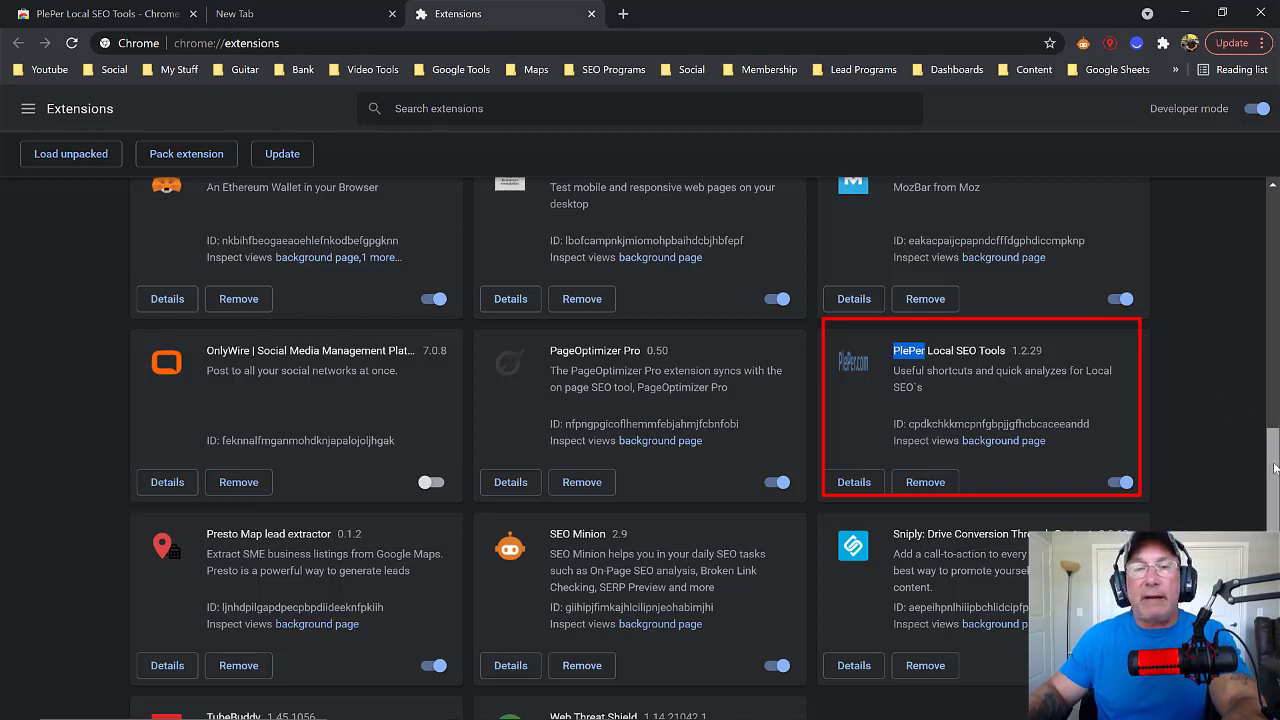
scroll(1275, 463, "up", 1)
scroll(1275, 463, "up", 2)
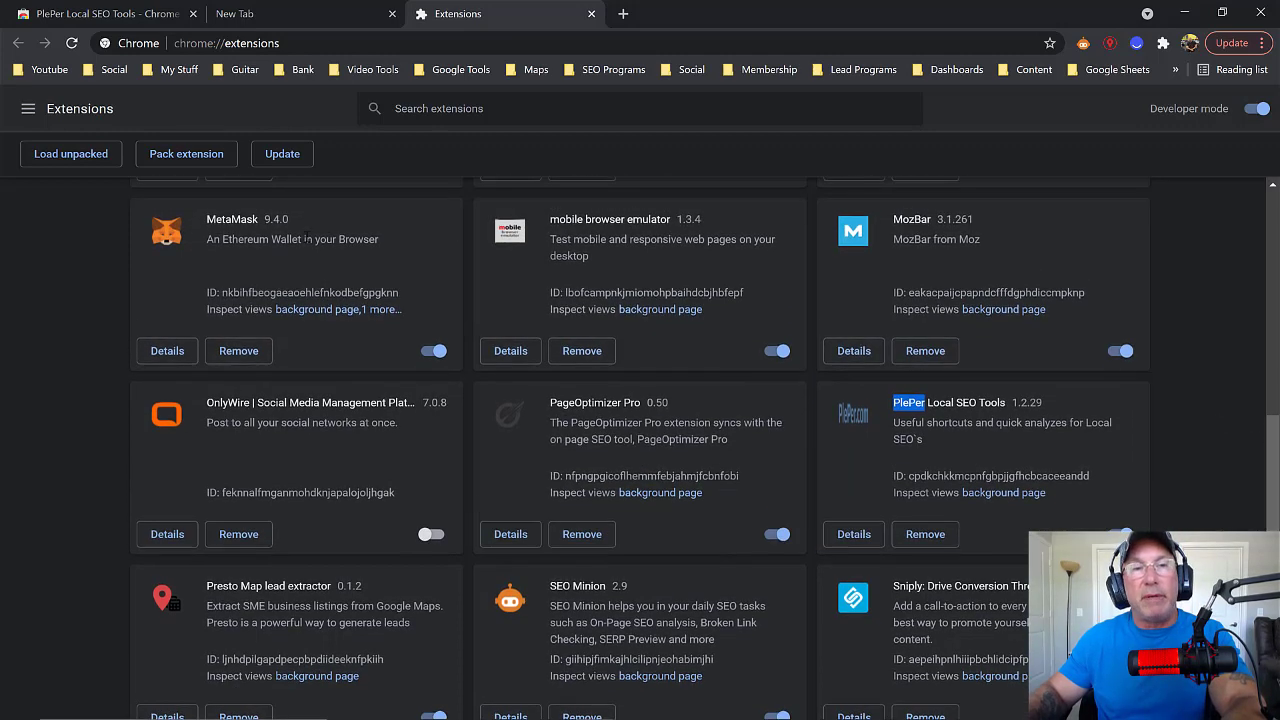
left_click_drag(206, 219, 258, 219)
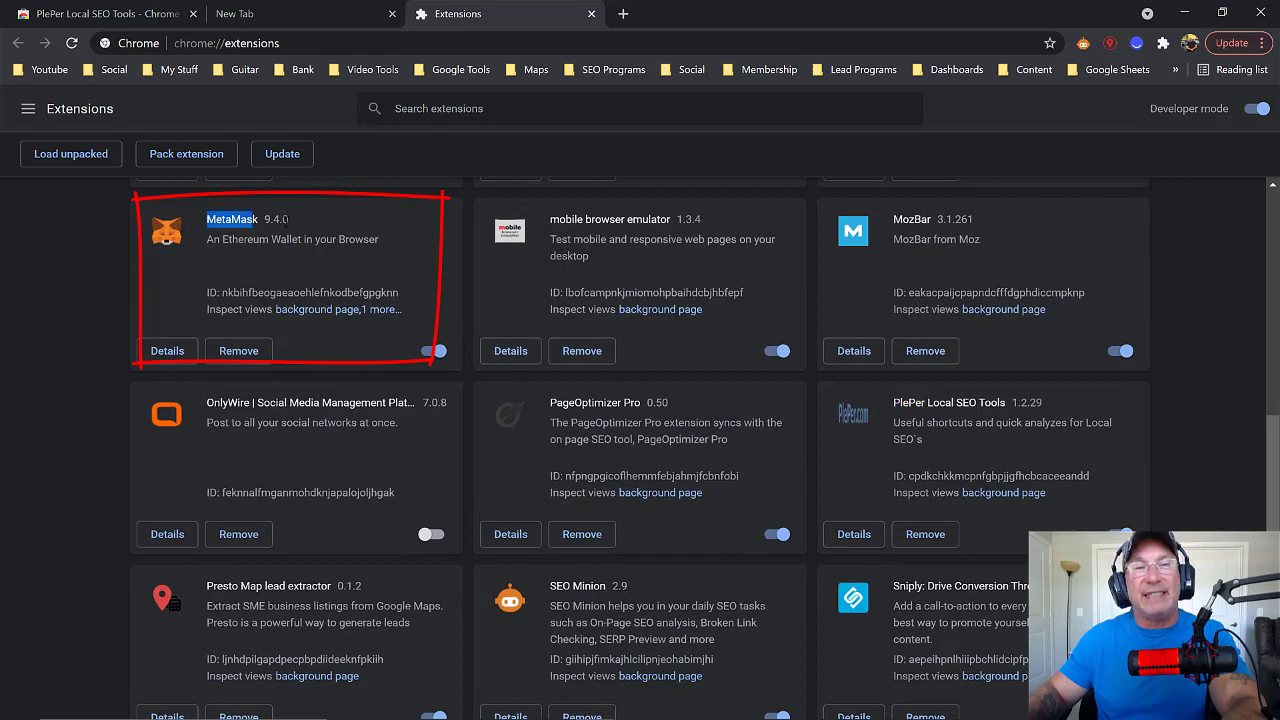
scroll(1264, 338, "up", 3)
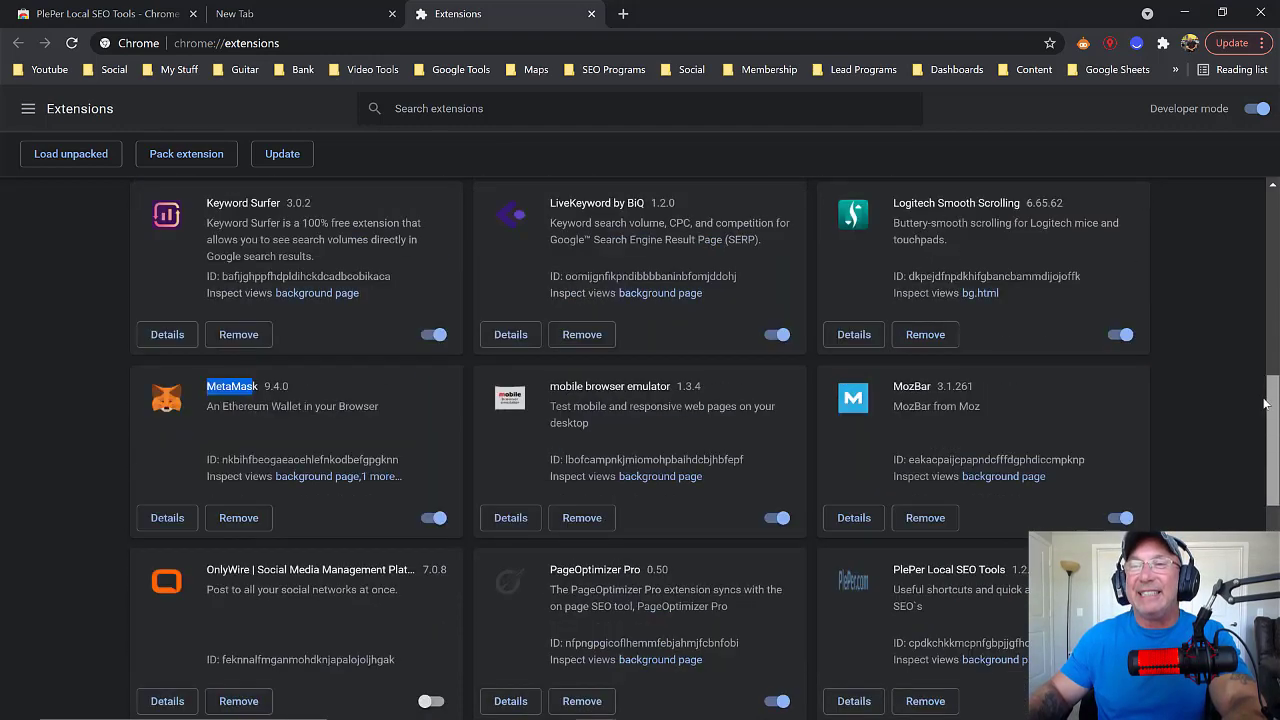
scroll(1264, 338, "up", 10)
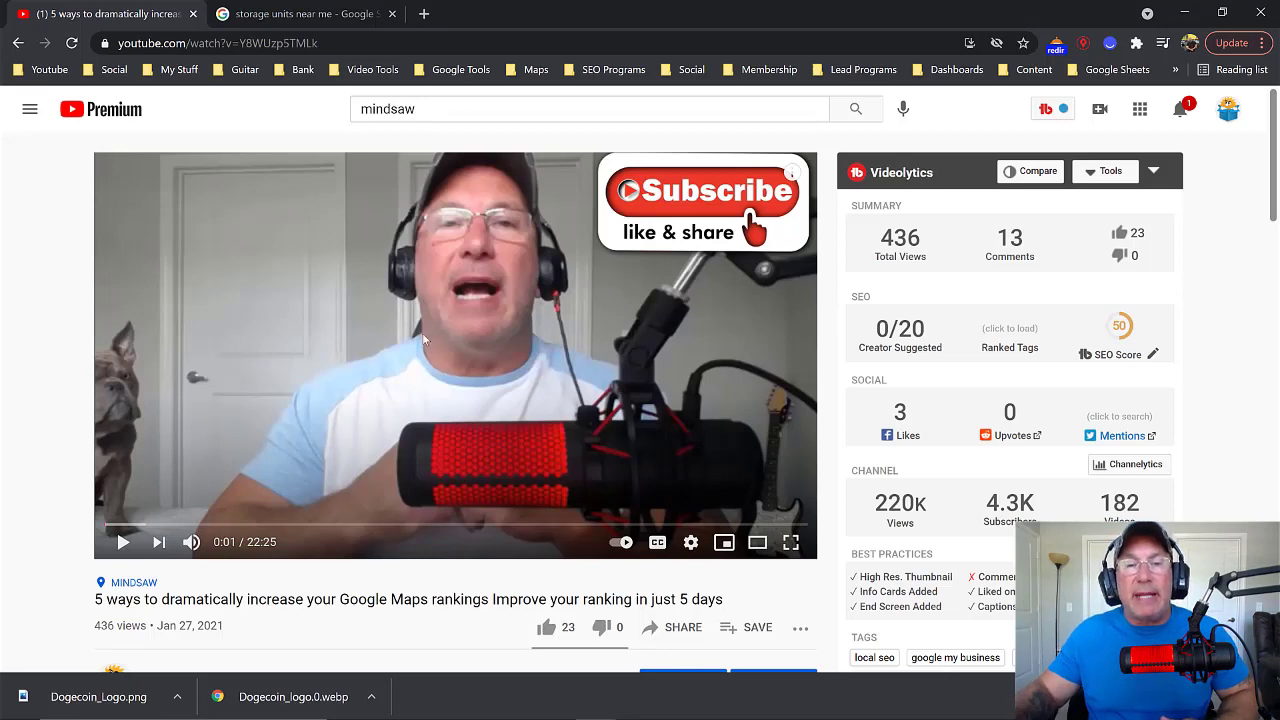
- Like the YouTube video, then close its tab to return to the storage units results
left_click(546, 627)
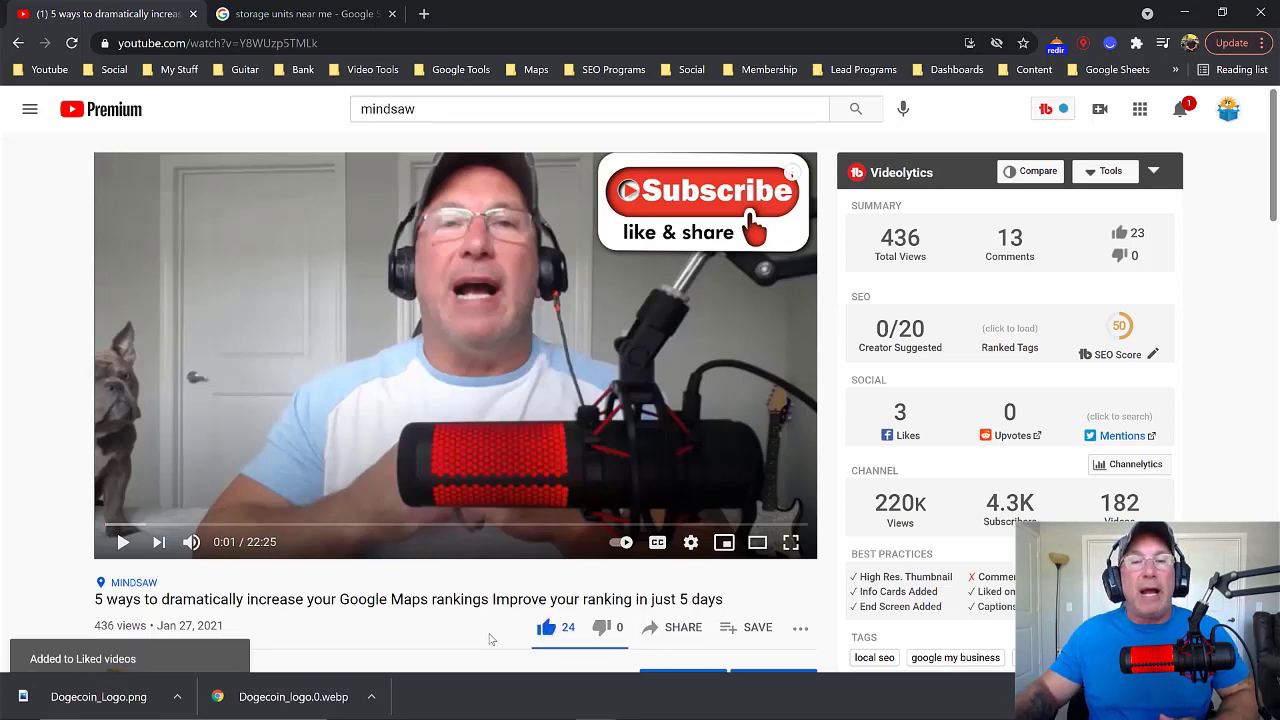
scroll(788, 630, "down", 1)
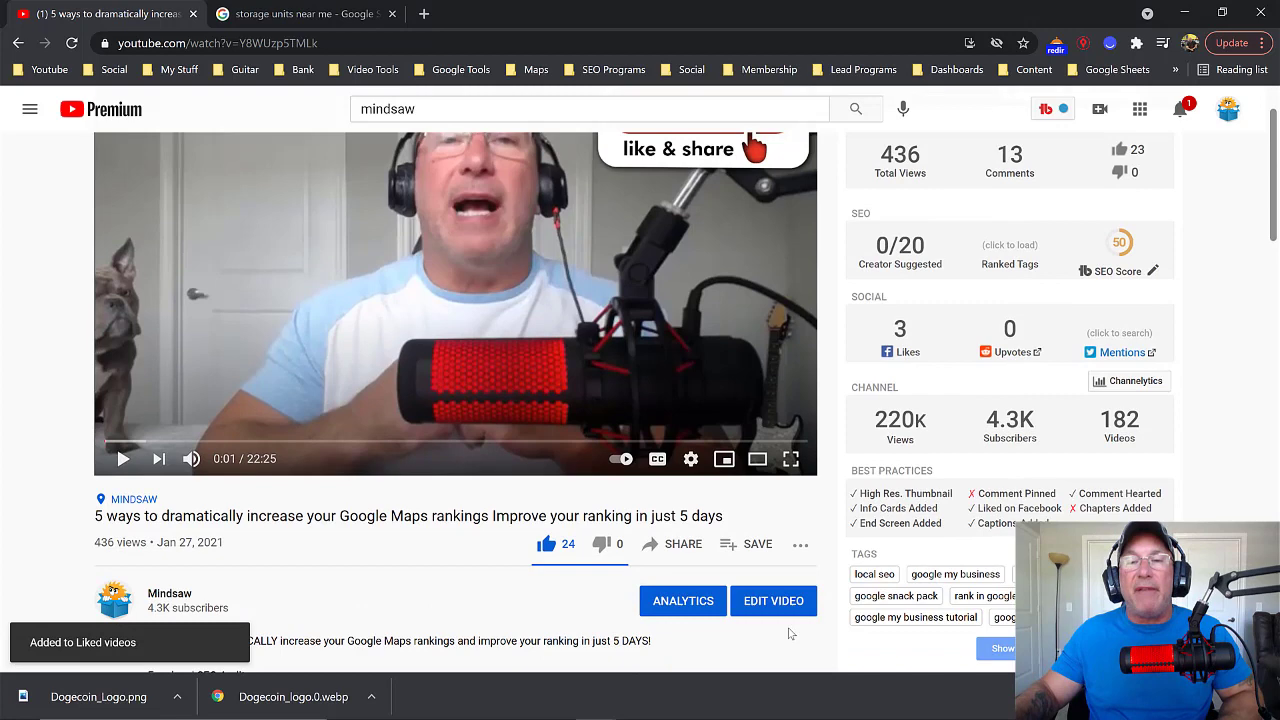
scroll(786, 620, "up", 1)
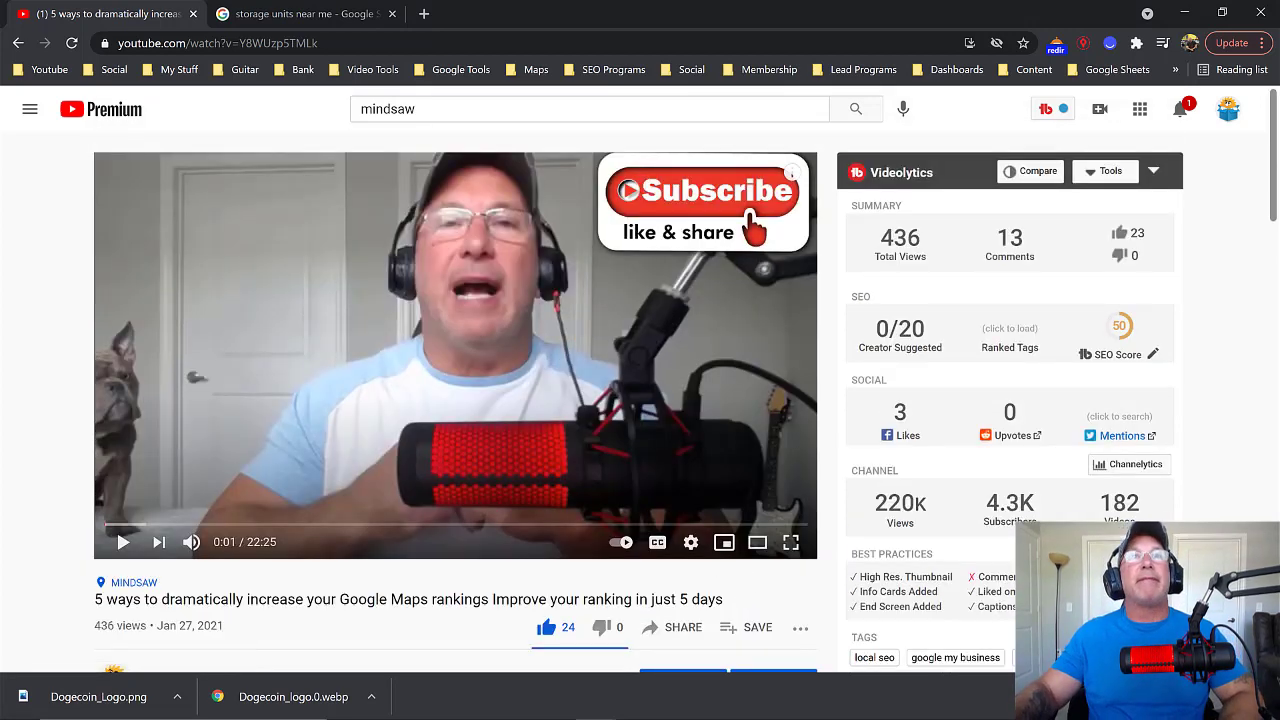
key("ctrl+w")
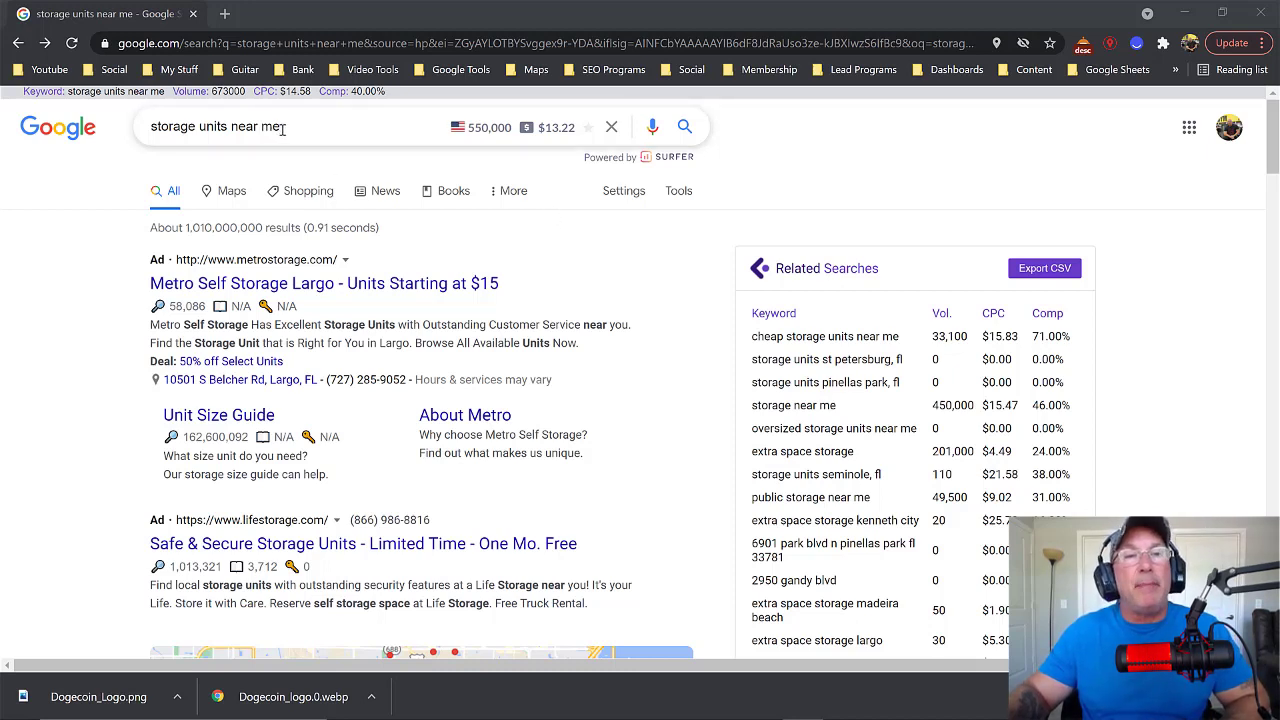
- Copy the 'storage units near me' query and switch to its Google Maps results
left_click_drag(286, 127, 146, 127)
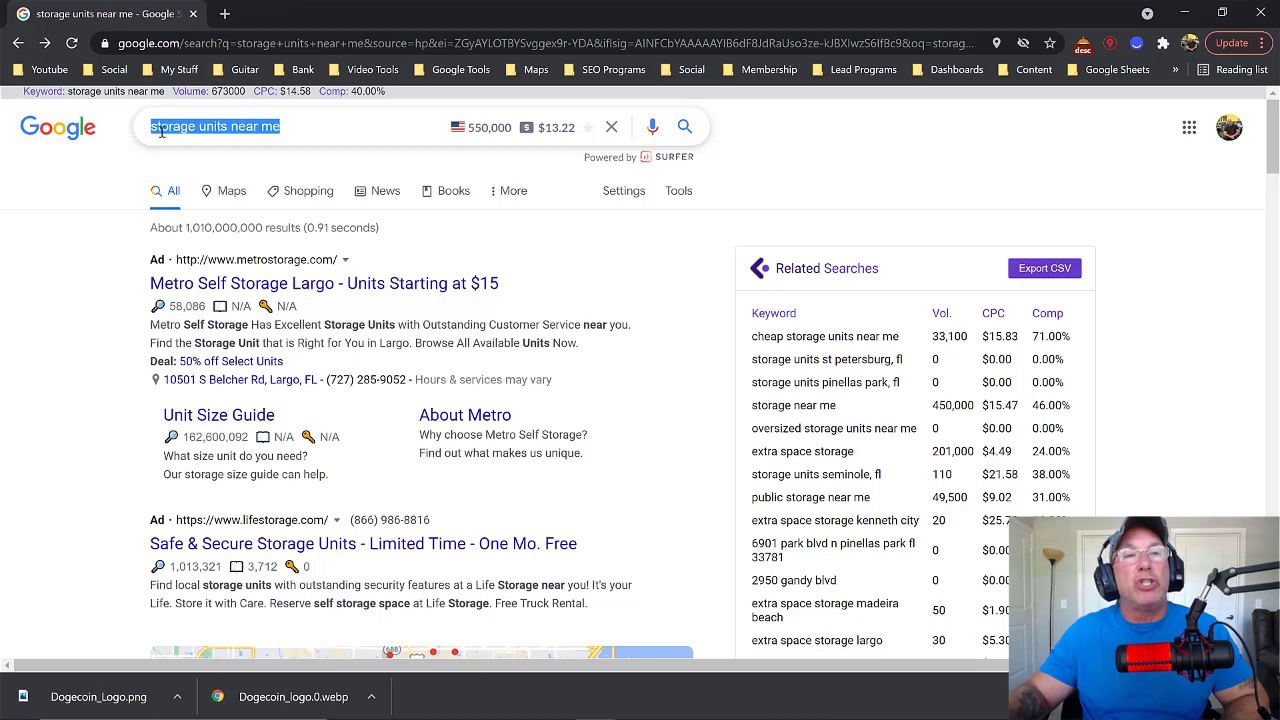
right_click(162, 129)
left_click(190, 193)
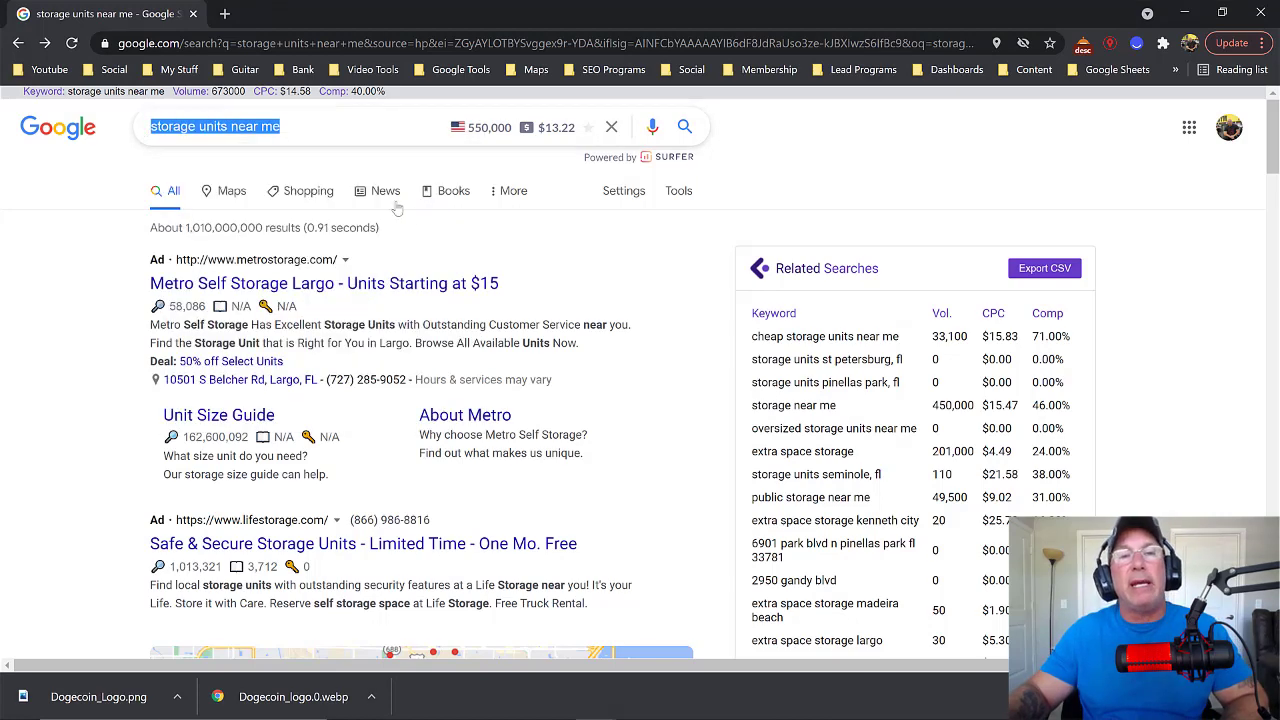
left_click(228, 195)
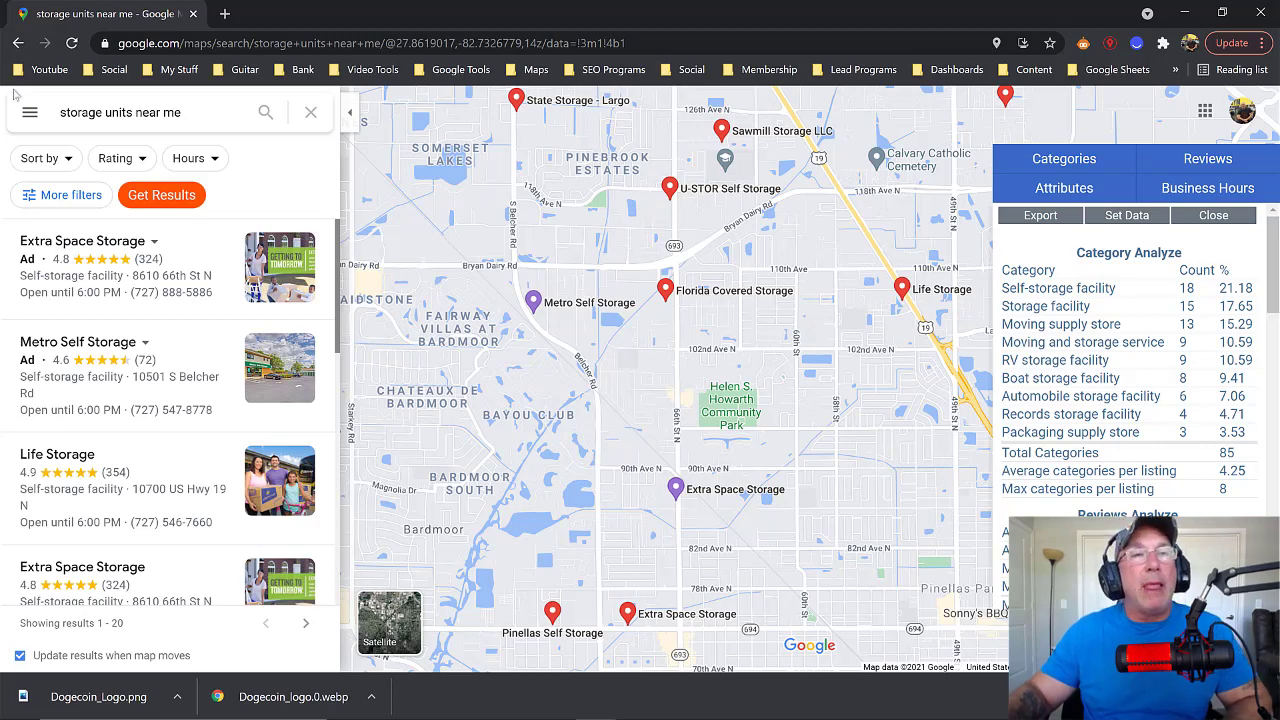
left_click_drag(62, 113, 182, 120)
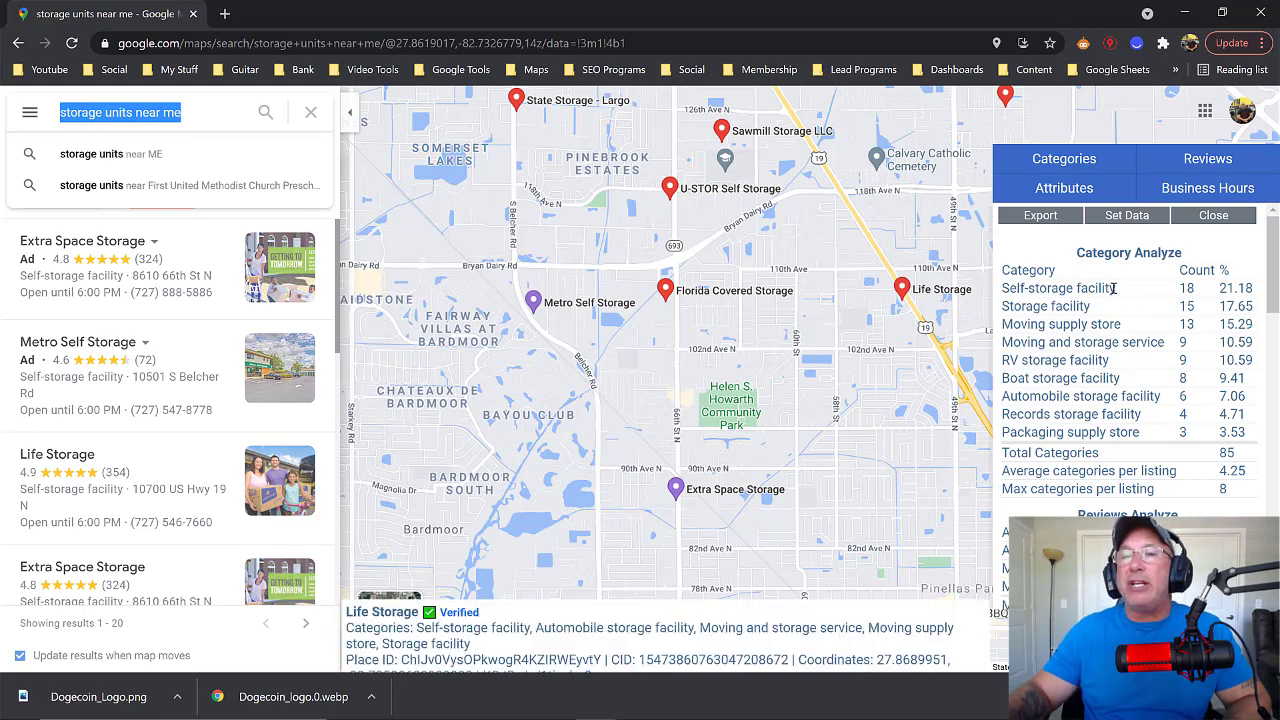
left_click_drag(1113, 288, 1000, 288)
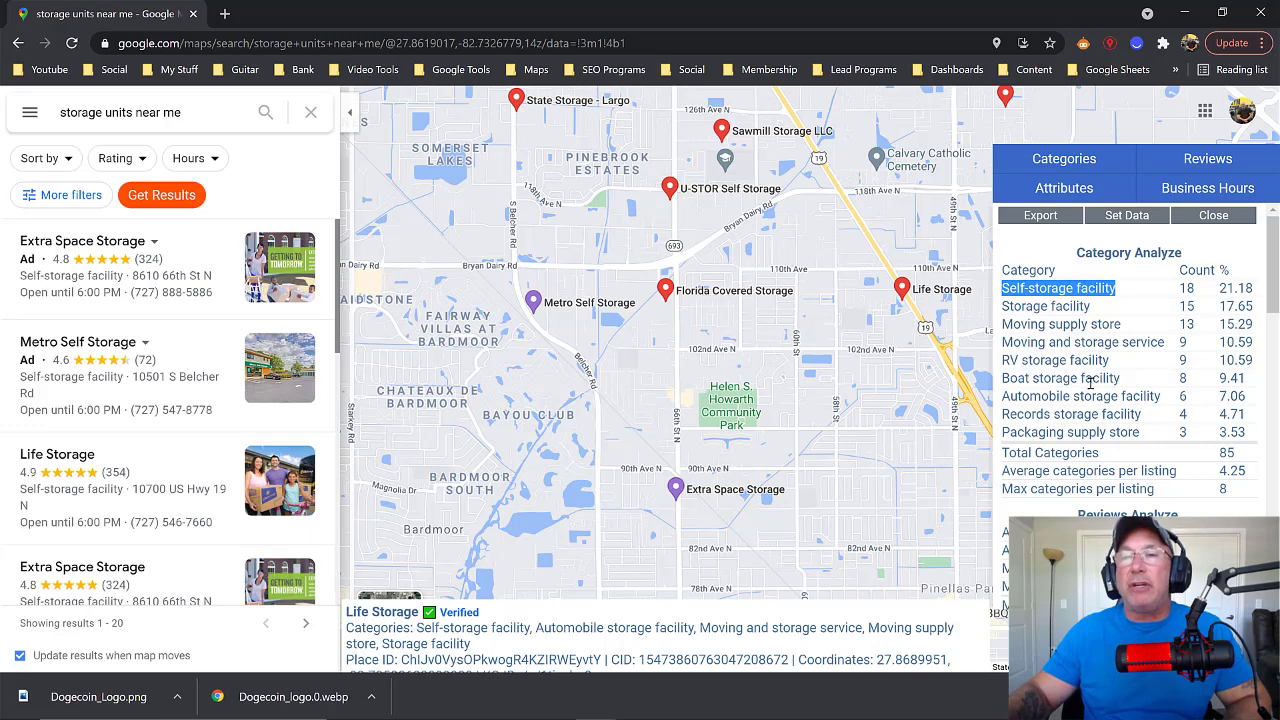
left_click(1059, 252)
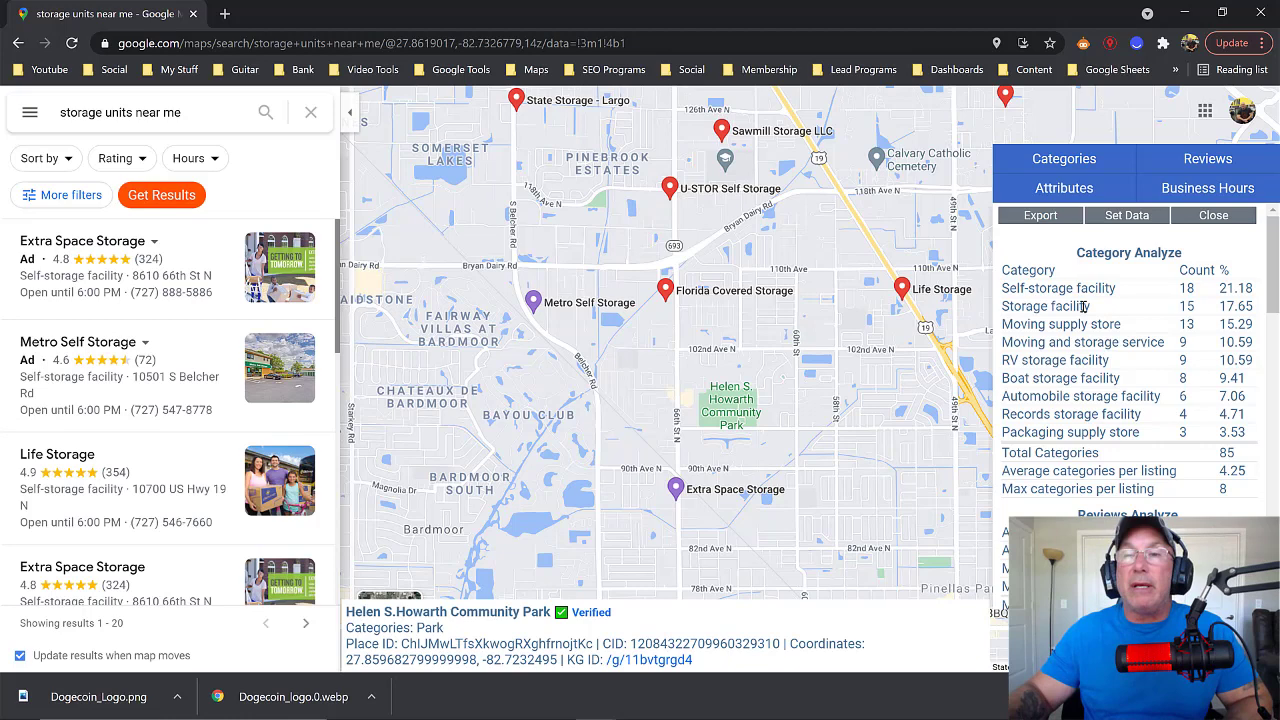
left_click_drag(1086, 307, 1003, 312)
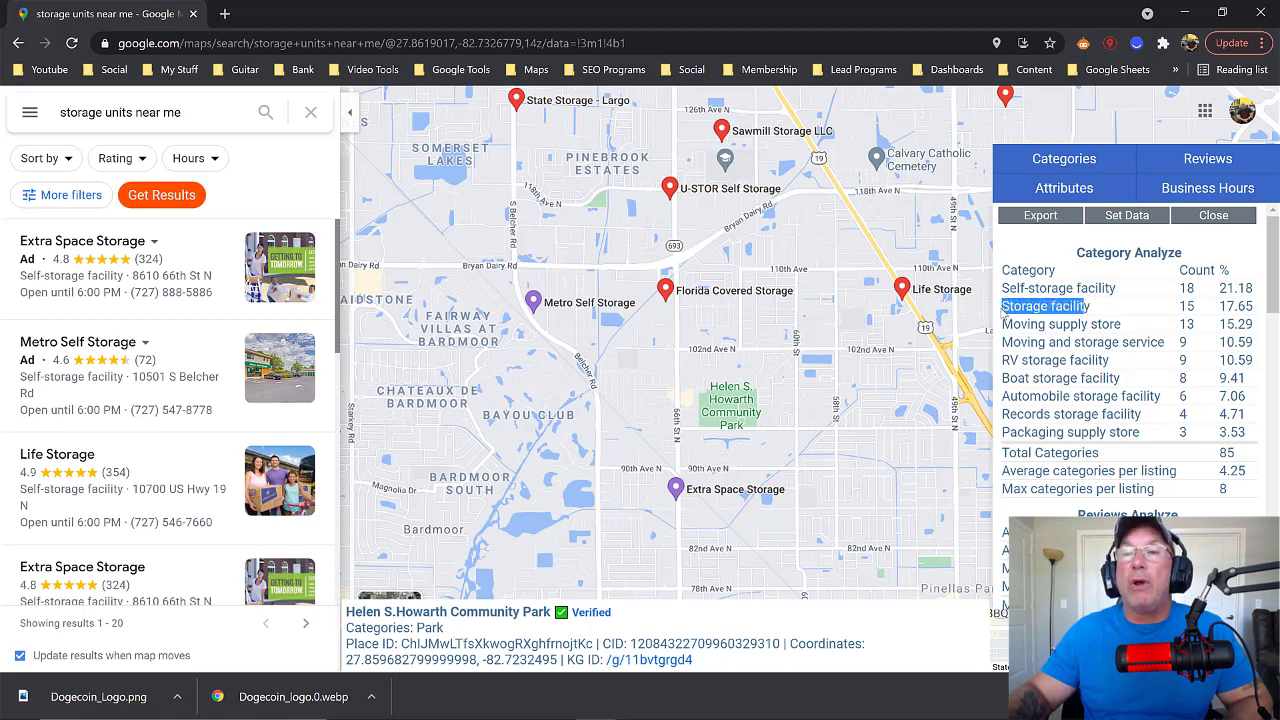
left_click(1094, 314)
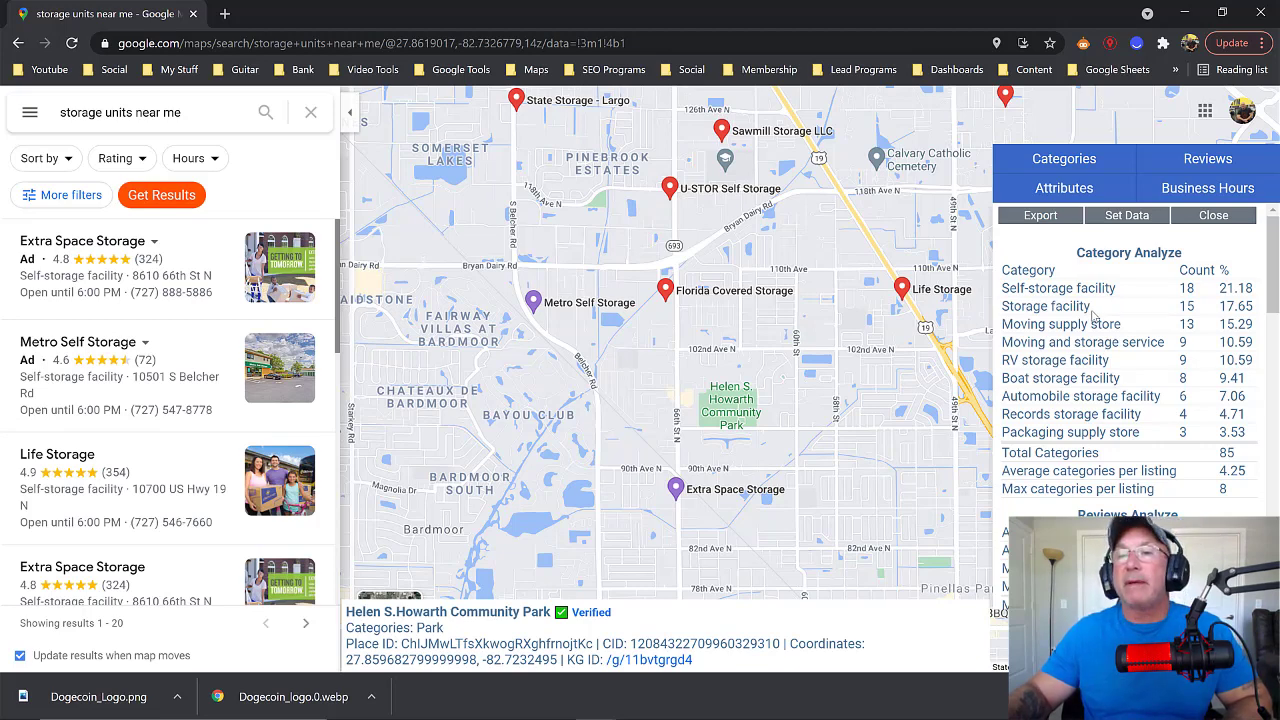
left_click_drag(1121, 325, 1001, 325)
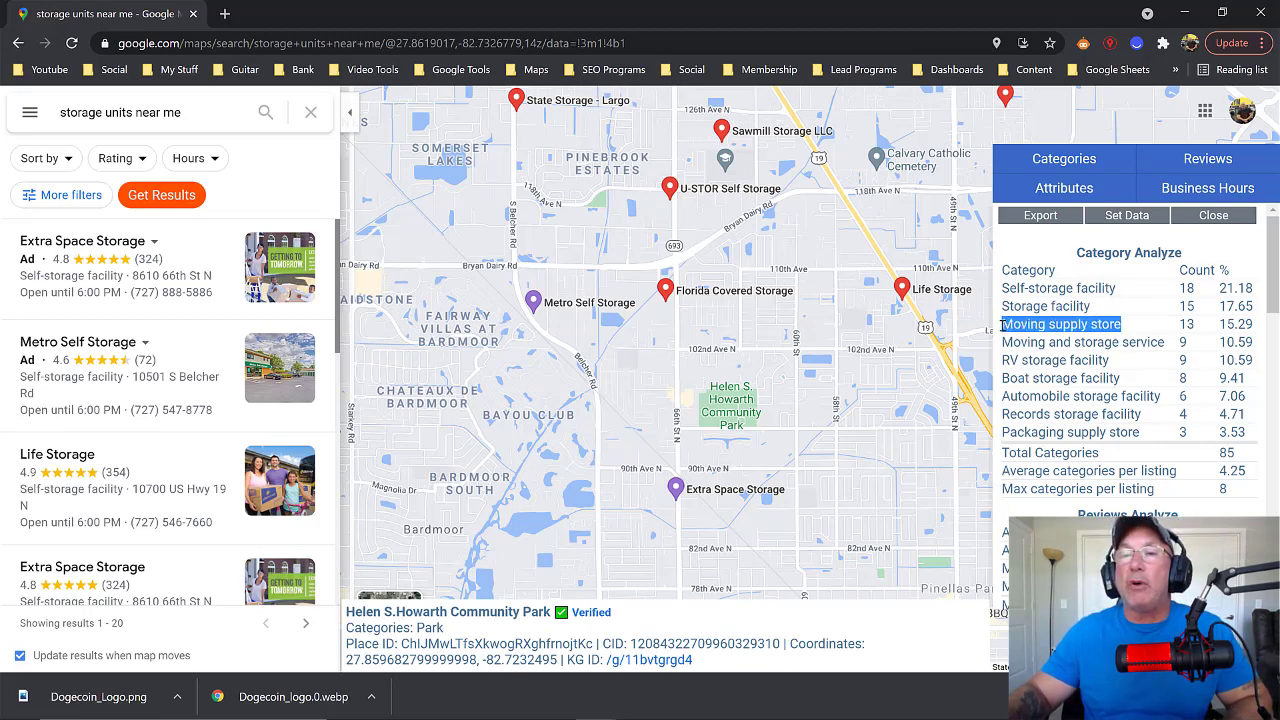
left_click_drag(1165, 342, 1001, 343)
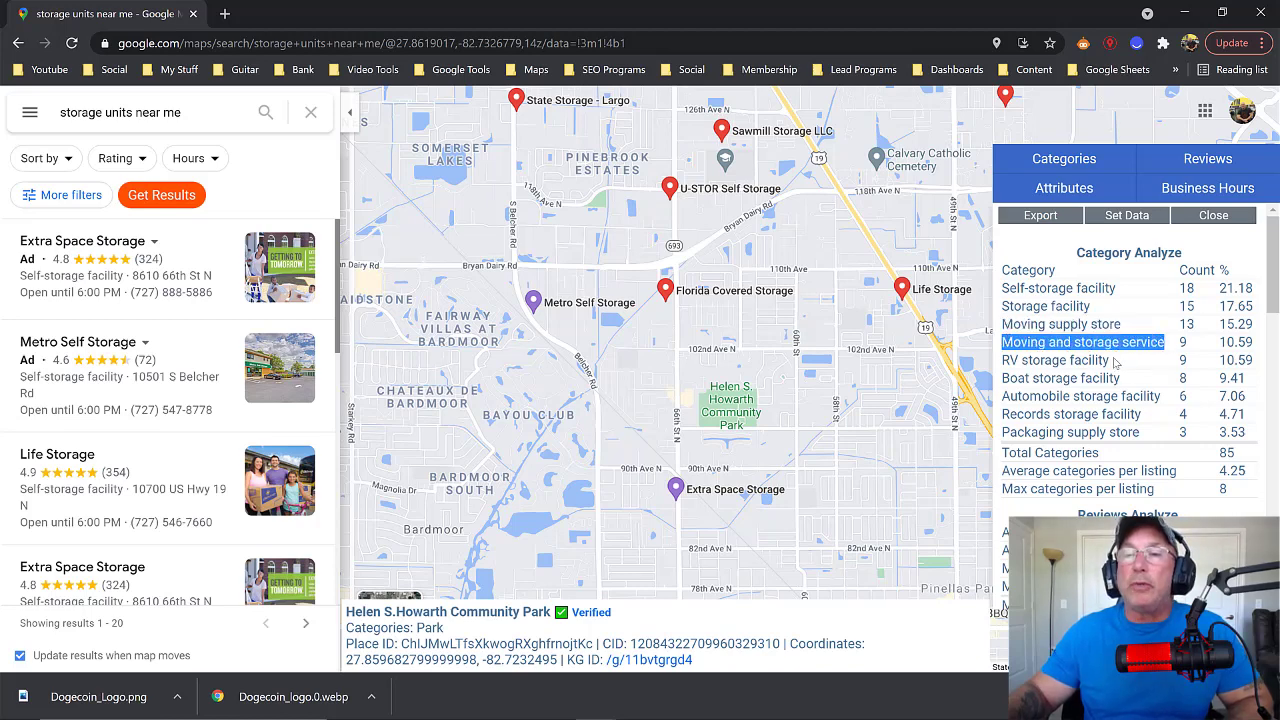
left_click_drag(1110, 361, 1001, 362)
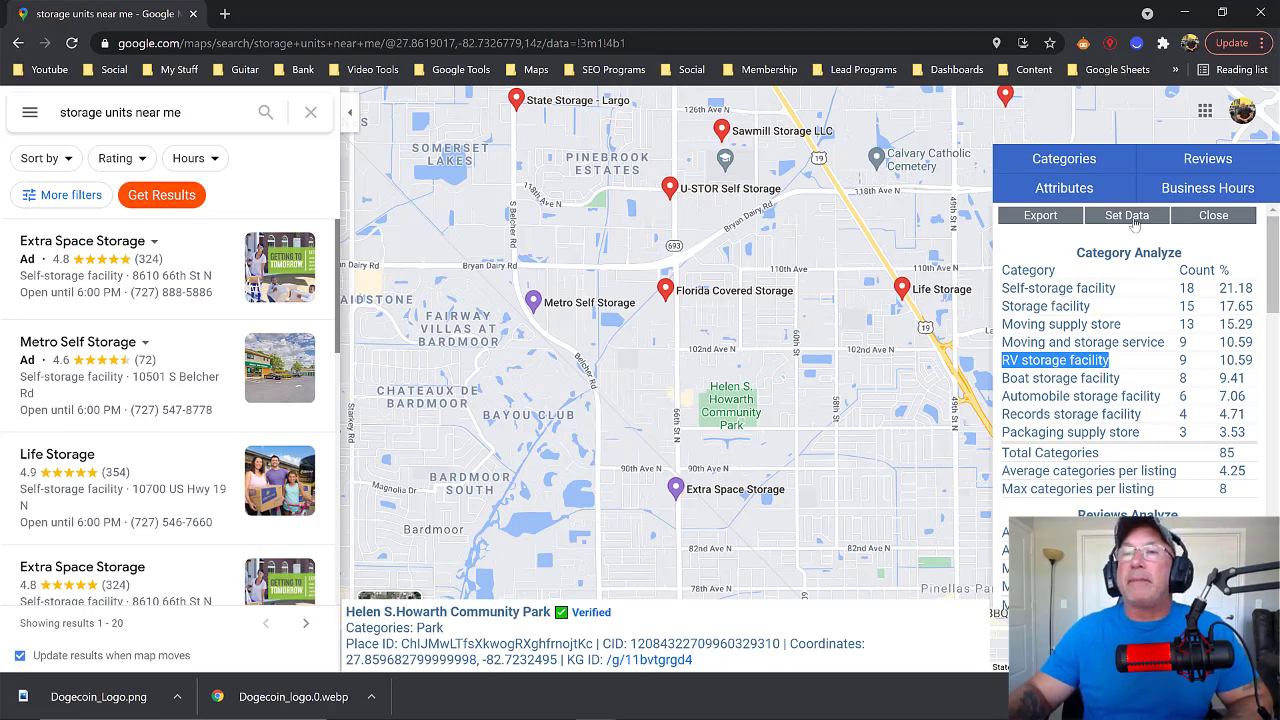
- Highlight the Self-storage facility category, then jump to PlePer's Reviews Analyze statistics
scroll(1075, 163, "down", 1)
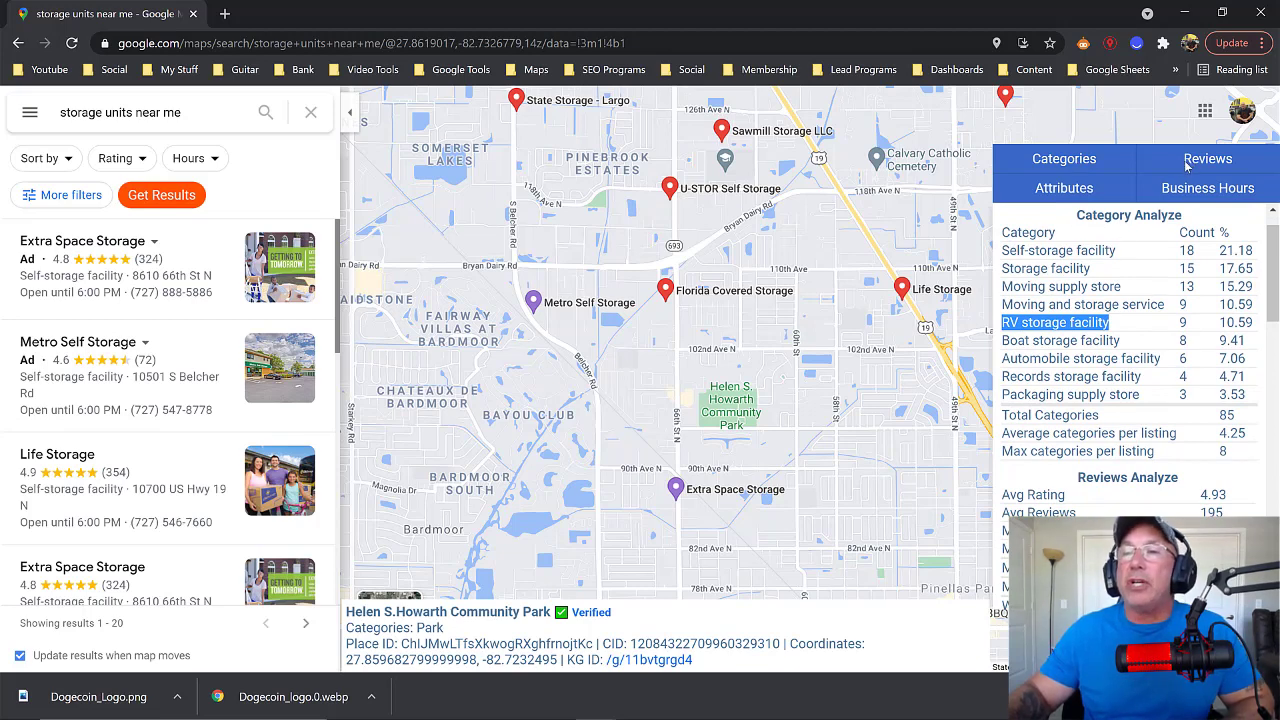
left_click_drag(1115, 251, 1038, 260)
left_click_drag(1120, 253, 1000, 252)
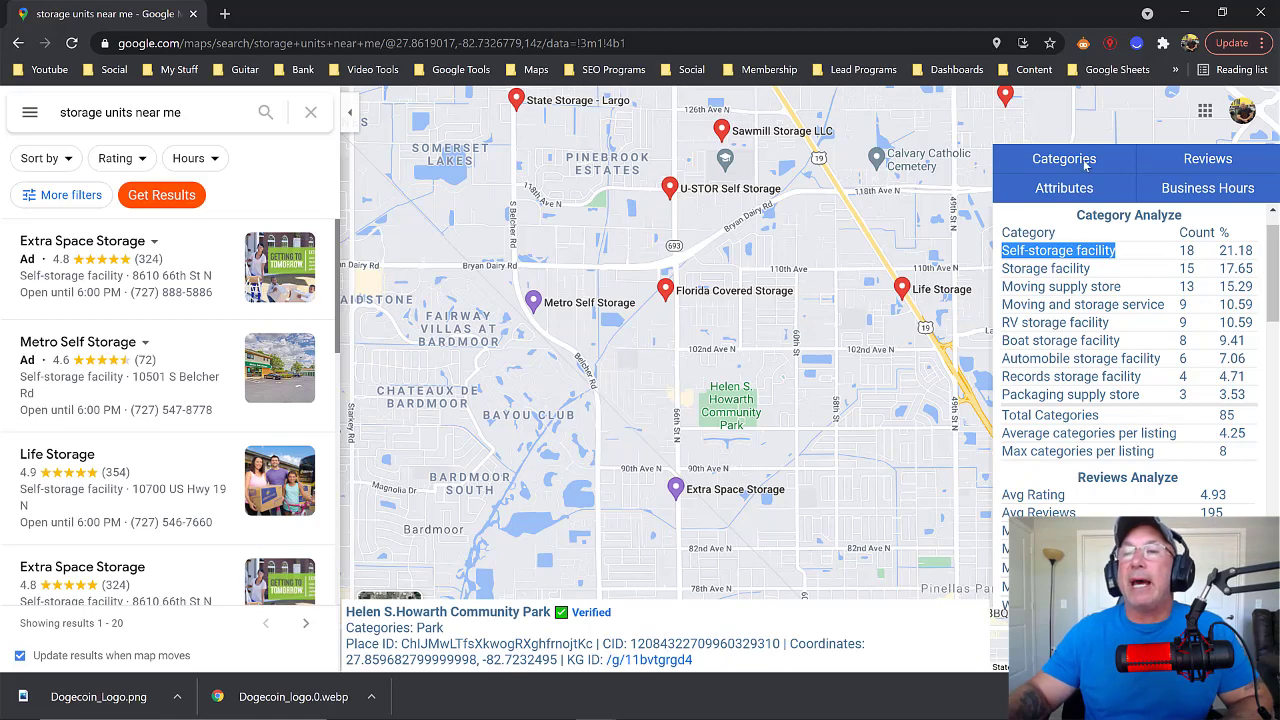
left_click(1181, 170)
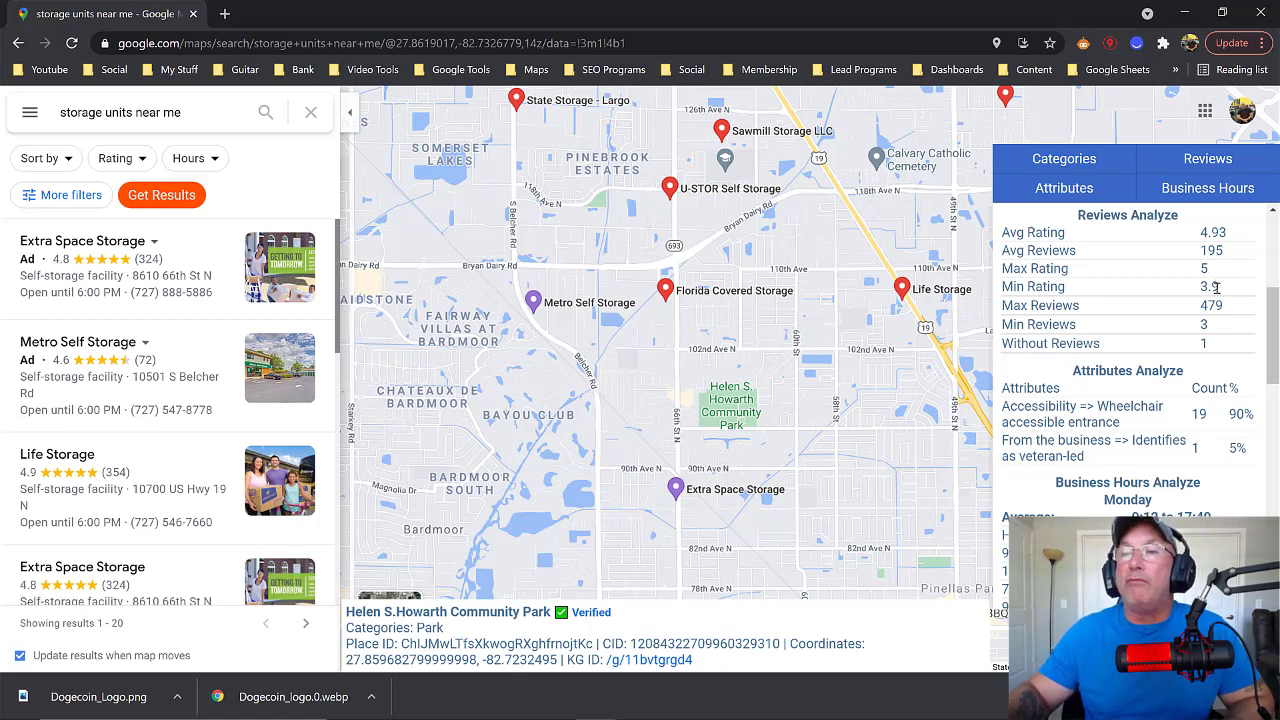
- Highlight Min Rating 3.9, Max Reviews 479 and the Without Reviews count of 1
left_click_drag(1219, 287, 1200, 287)
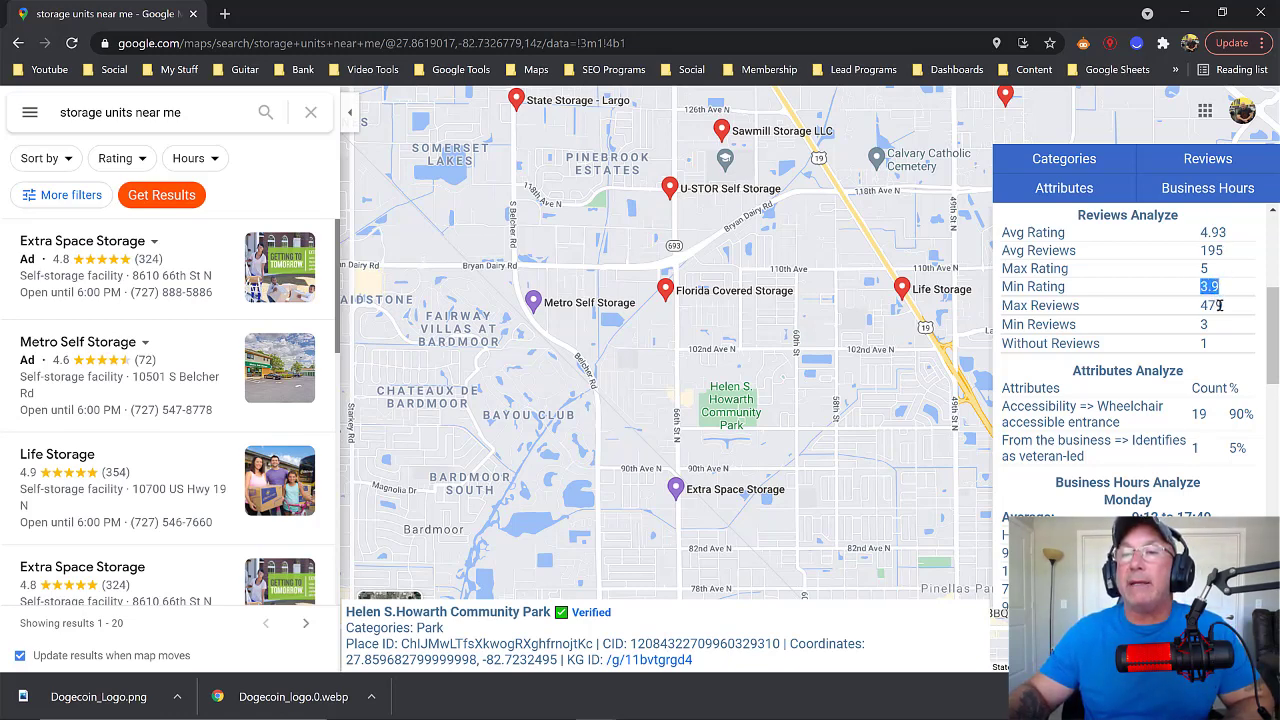
left_click(1222, 305)
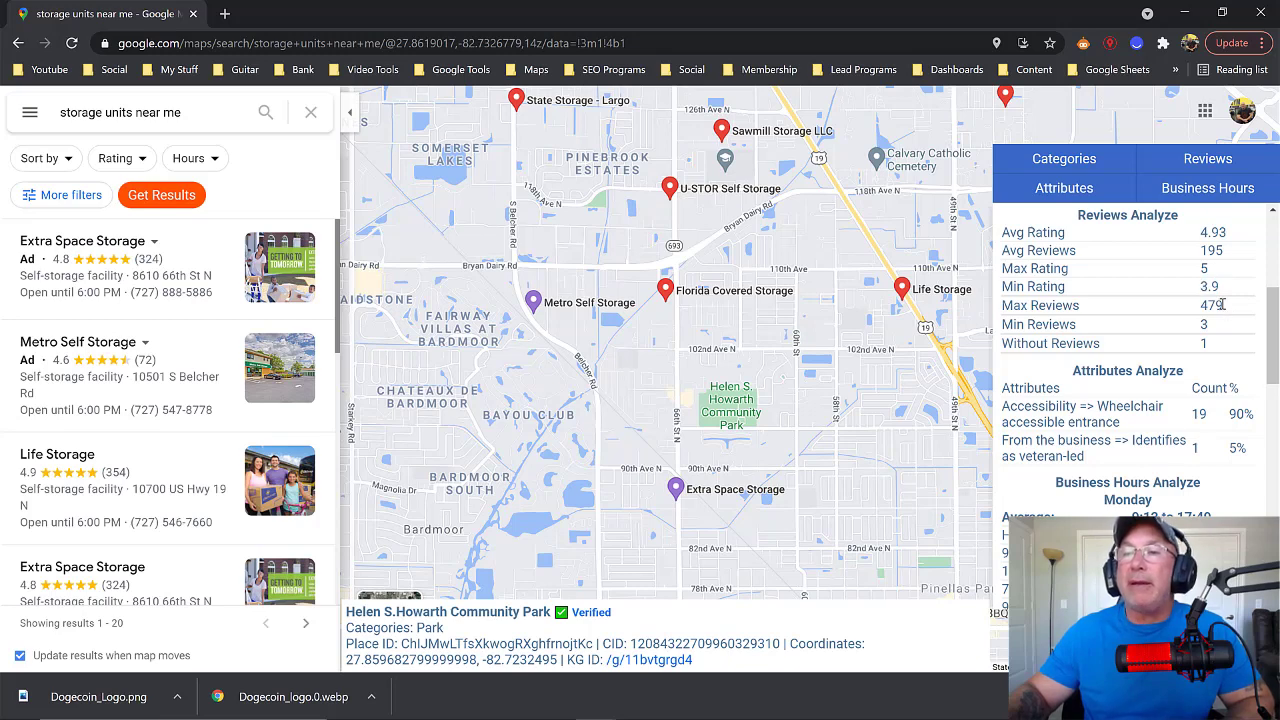
left_click_drag(1221, 305, 1200, 306)
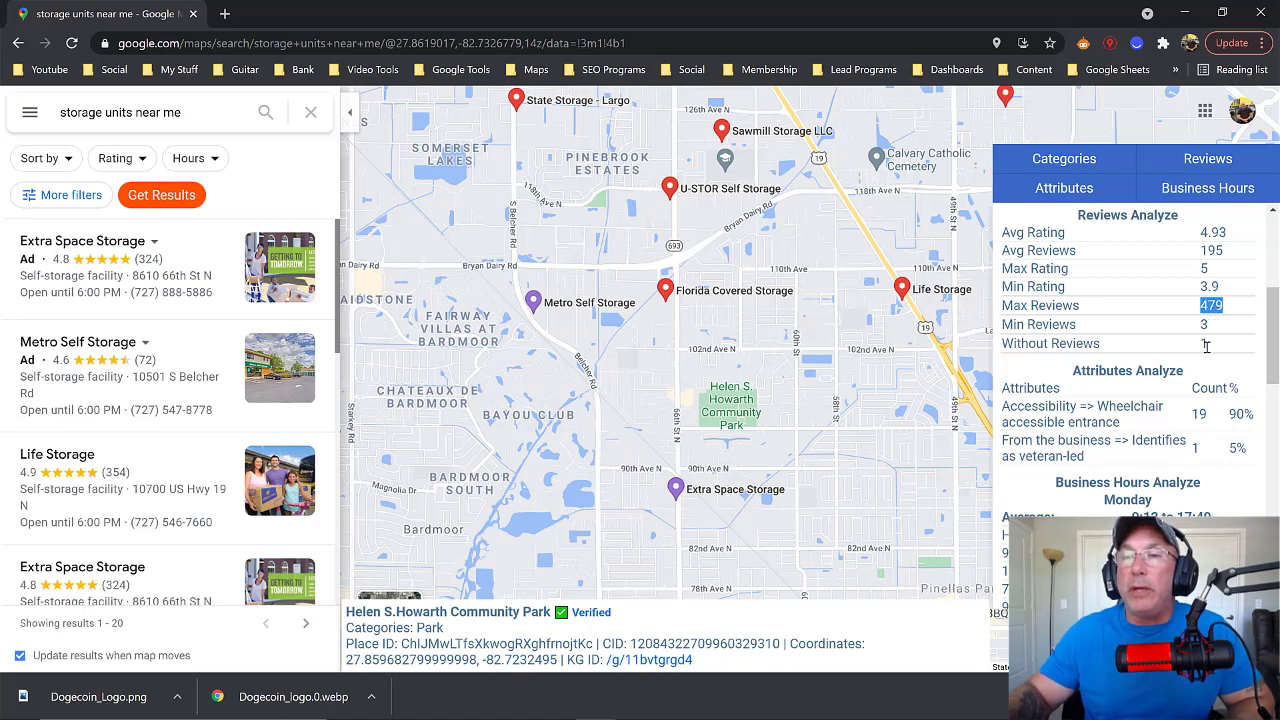
left_click_drag(1209, 343, 1201, 344)
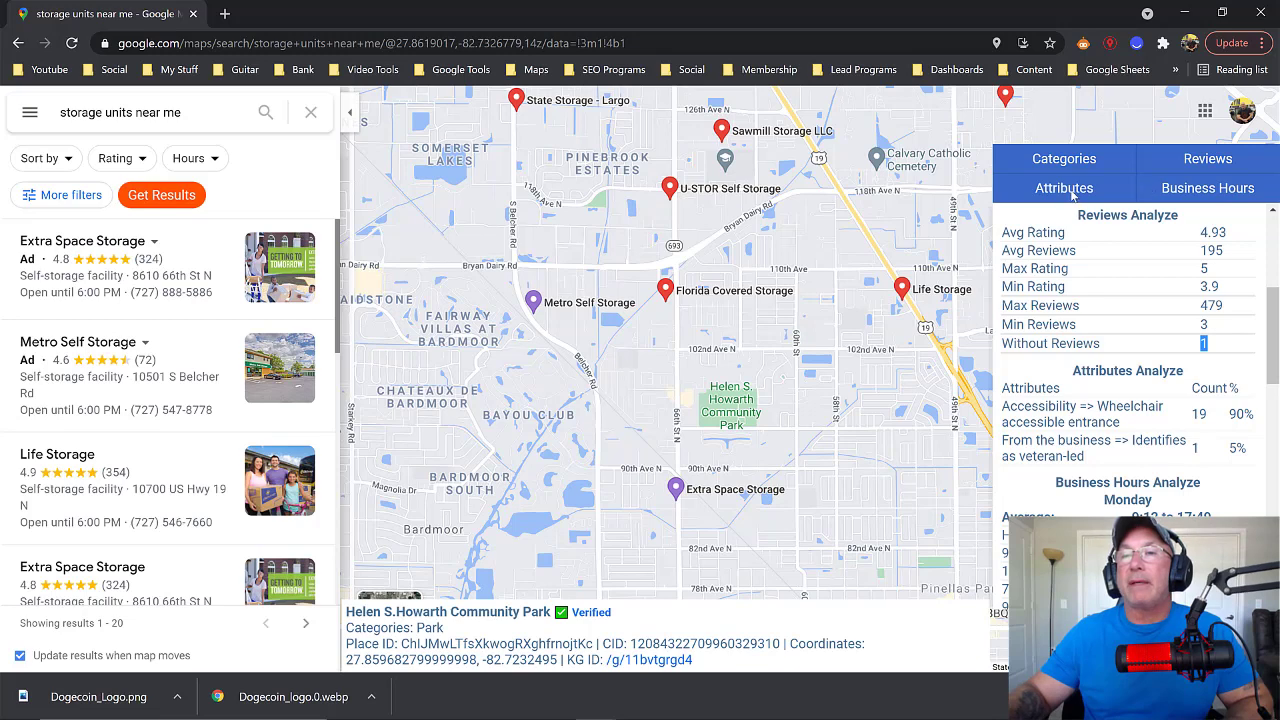
scroll(1165, 248, "down", 2)
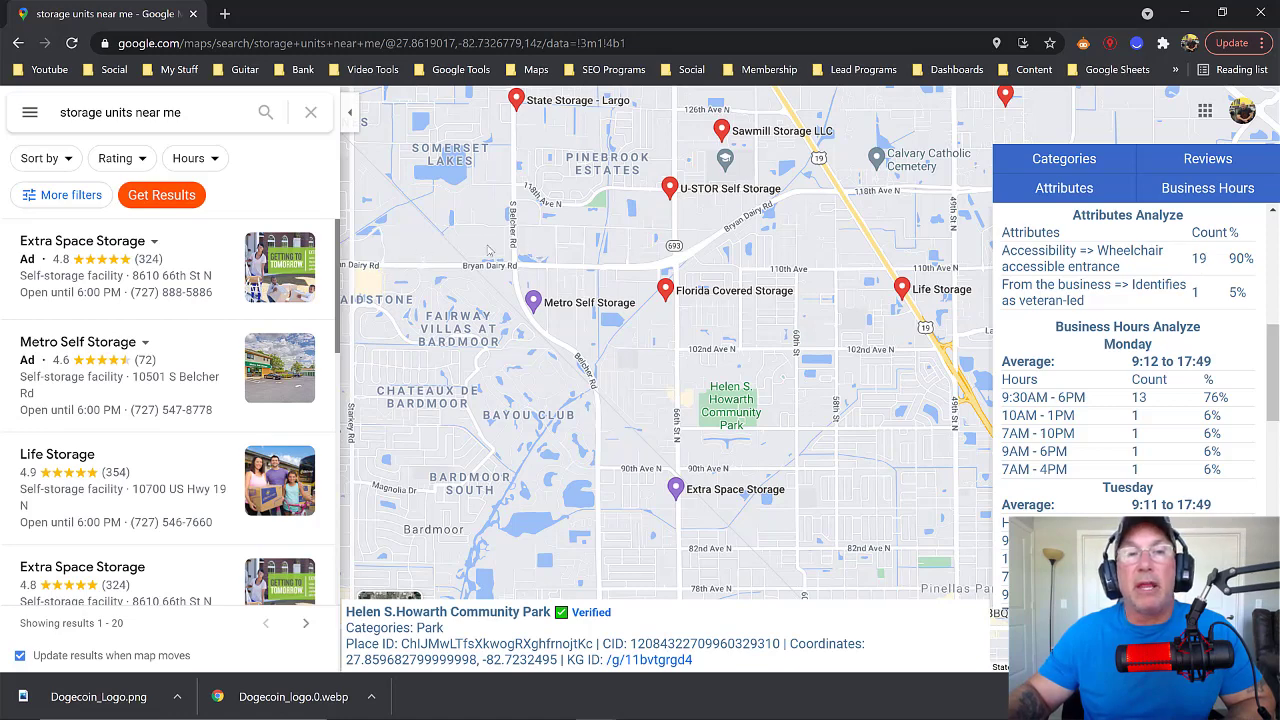
- Highlight the 19 wheelchair-accessible entrance listings, then jump to Business Hours Analyze
double_click(1203, 258)
left_click_drag(1203, 258, 1192, 258)
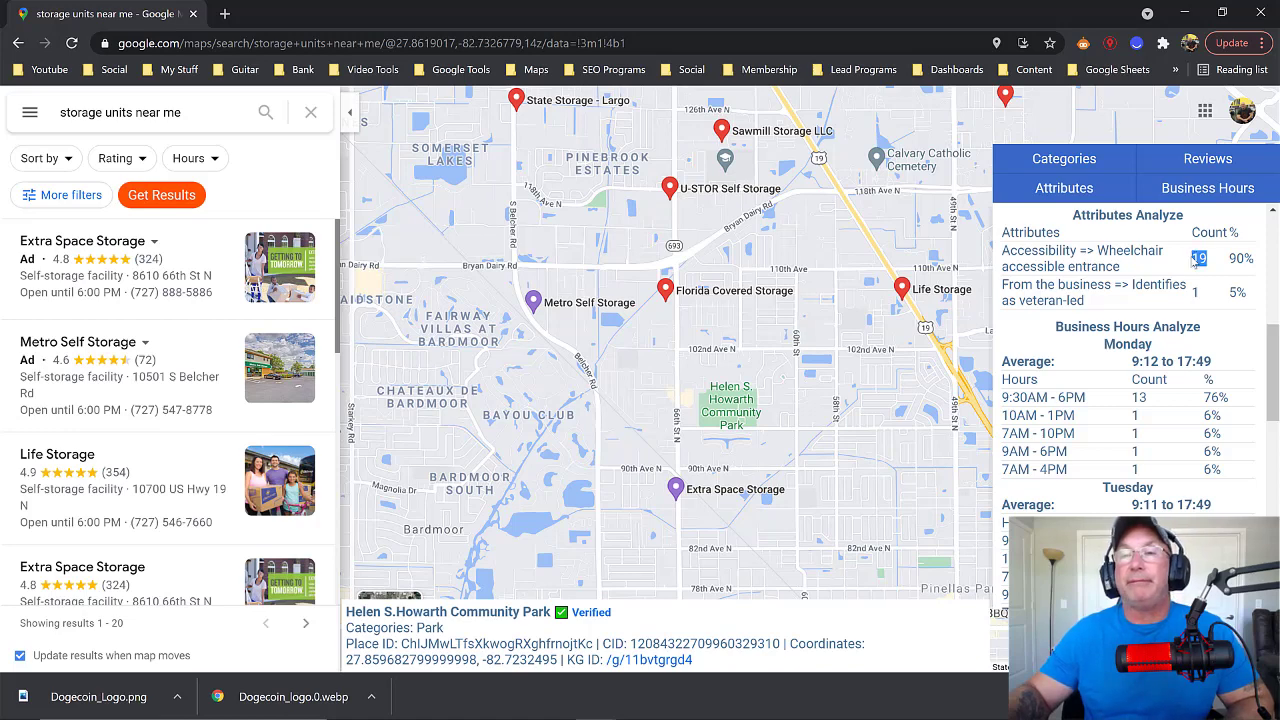
scroll(1160, 256, "up", 1)
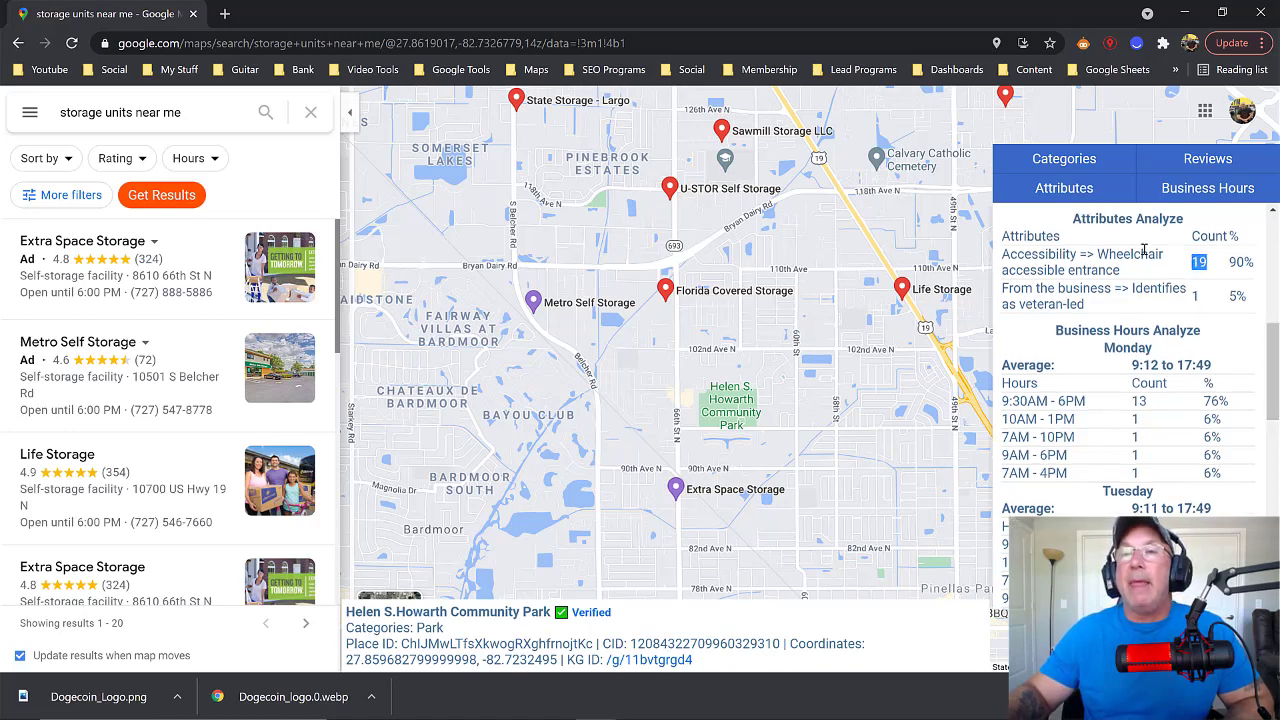
left_click(1190, 197)
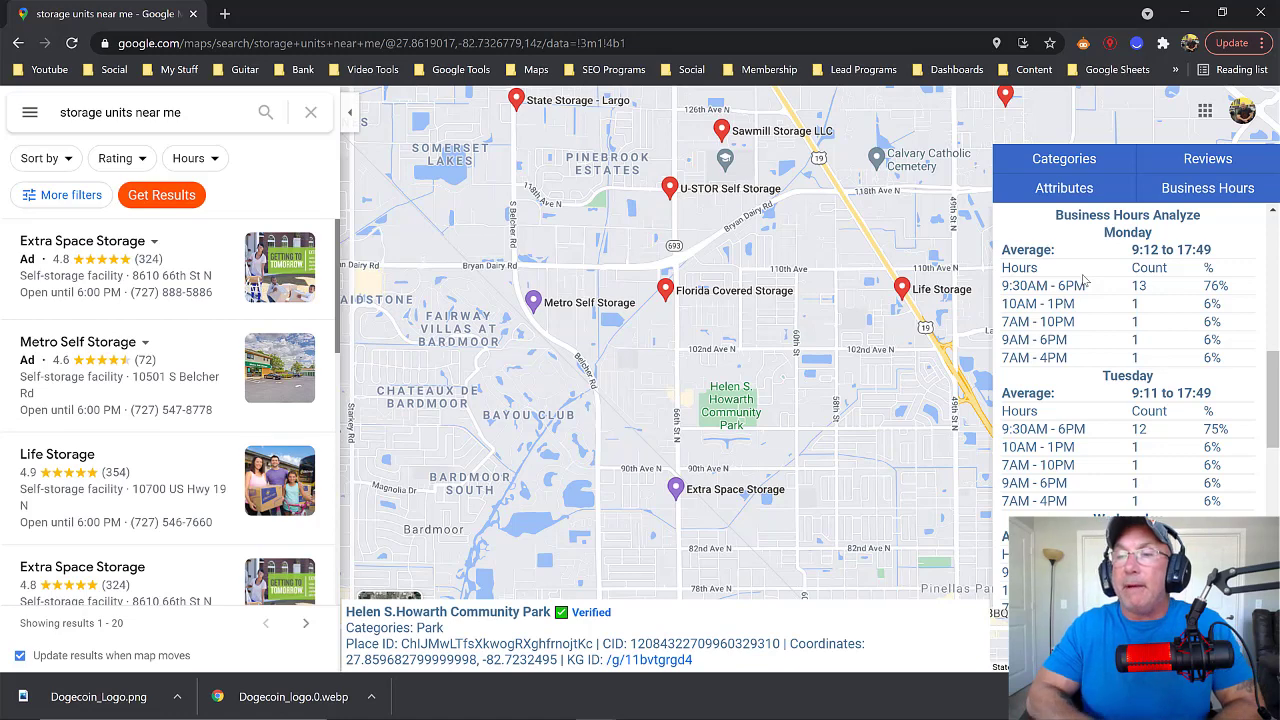
- Scroll through the Tuesday and Wednesday hours tables, then back up toward Category Analyze
left_click_drag(1268, 432, 1271, 383)
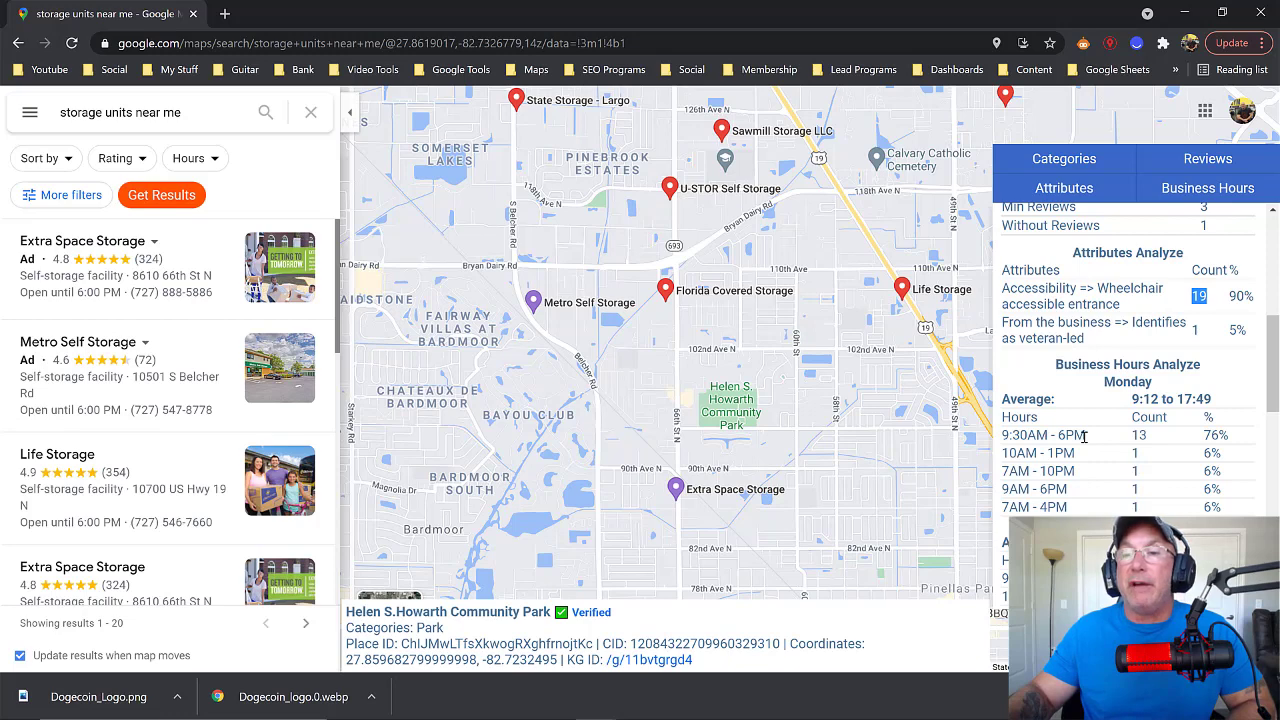
scroll(1255, 451, "down", 2)
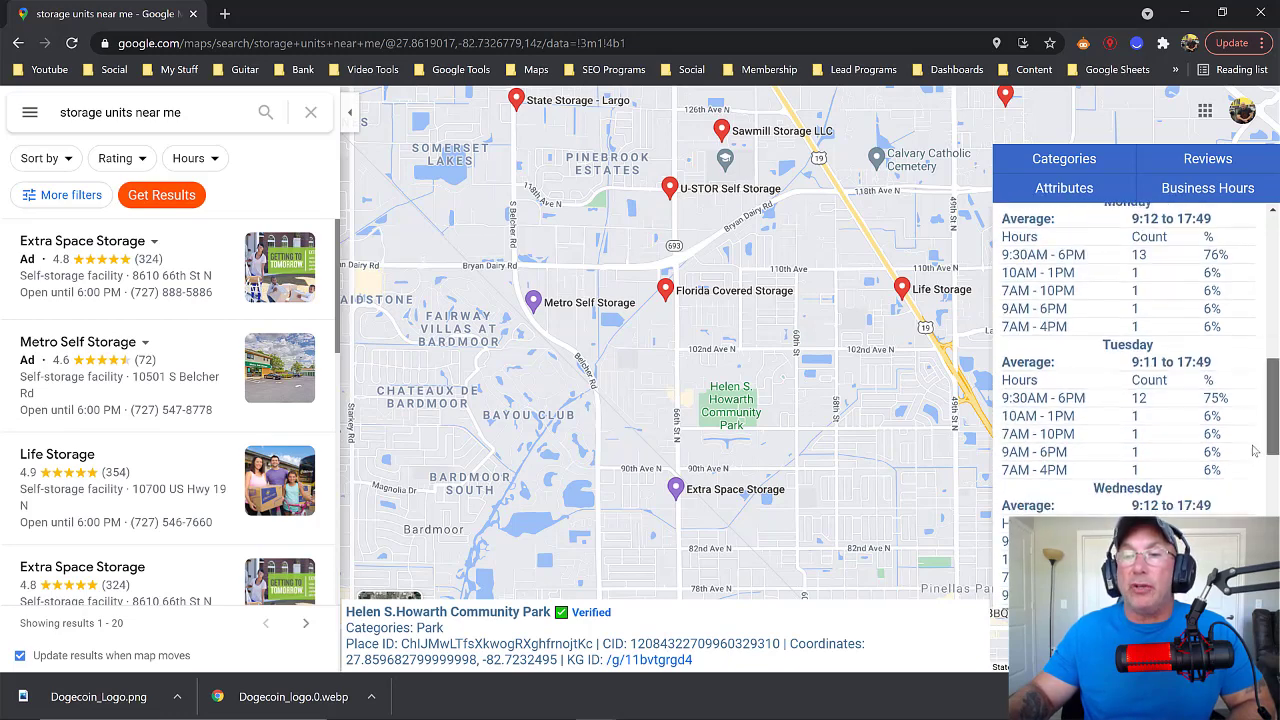
scroll(1255, 451, "down", 5)
scroll(1246, 358, "up", 3)
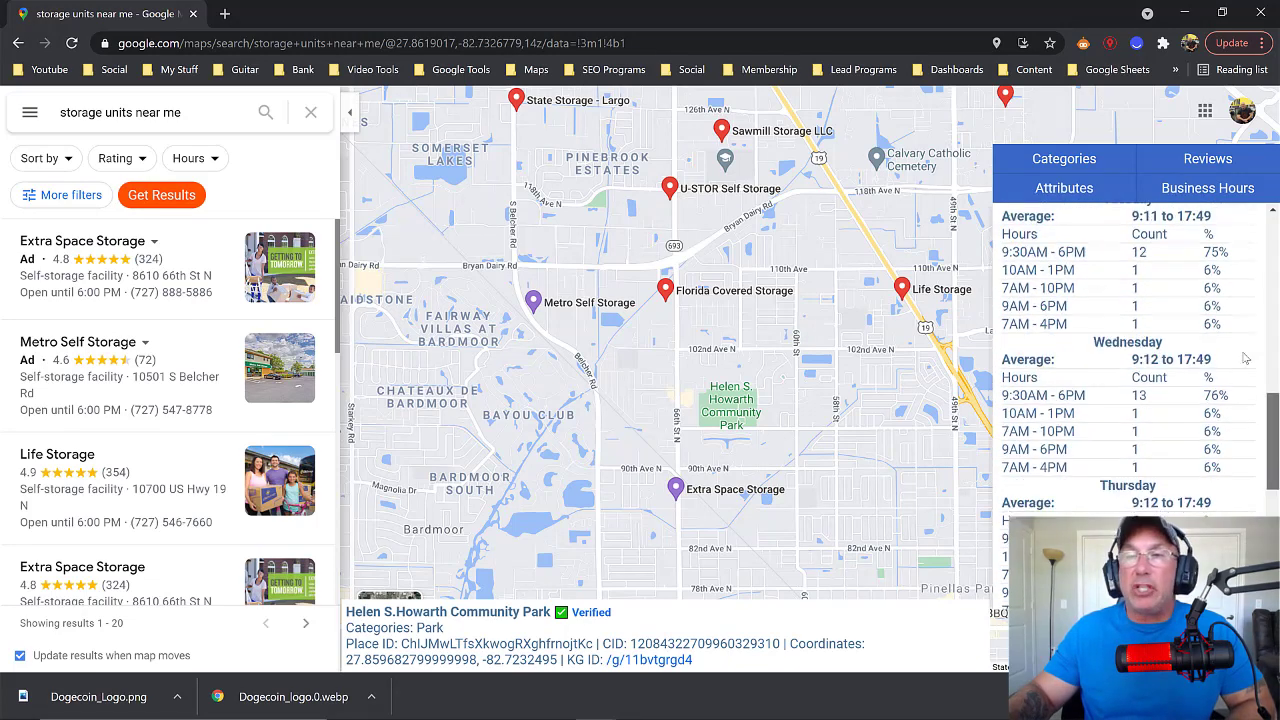
scroll(1246, 358, "up", 5)
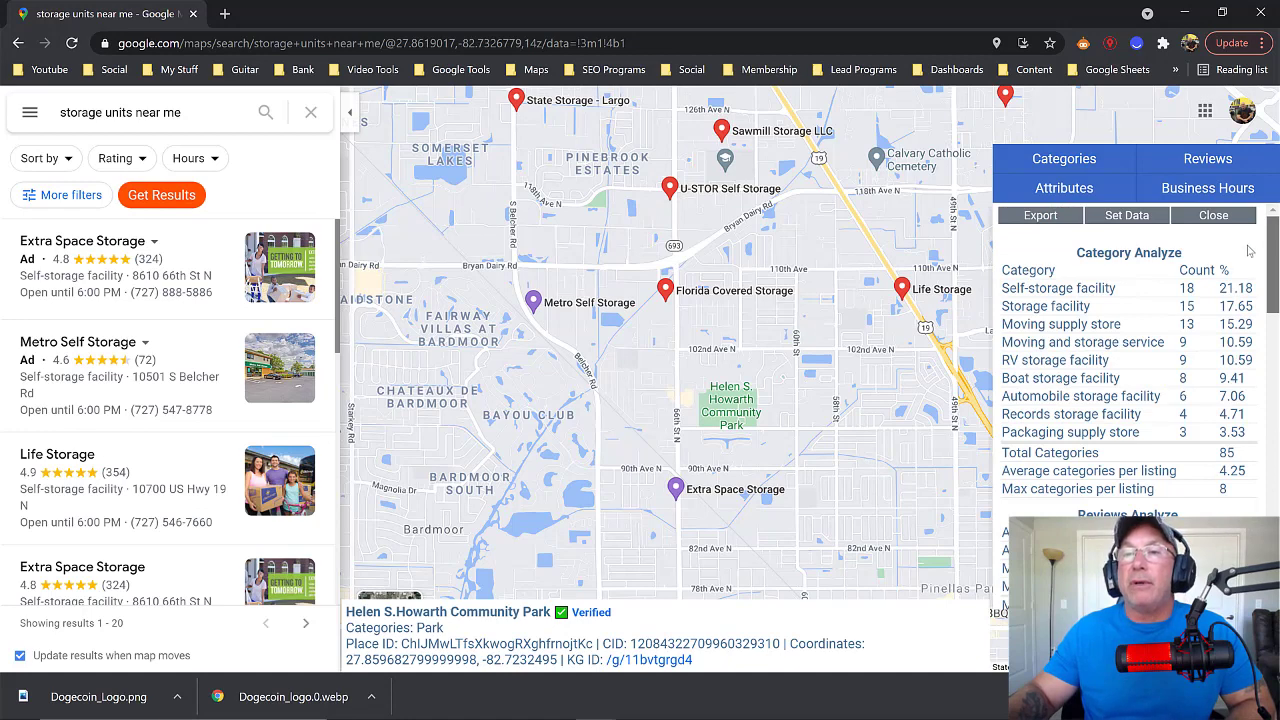
- Open the Life Storage listing to show its 5 categories, 354 reviews and 4.9 rating
scroll(1250, 275, "down", 2)
scroll(1245, 268, "up", 2)
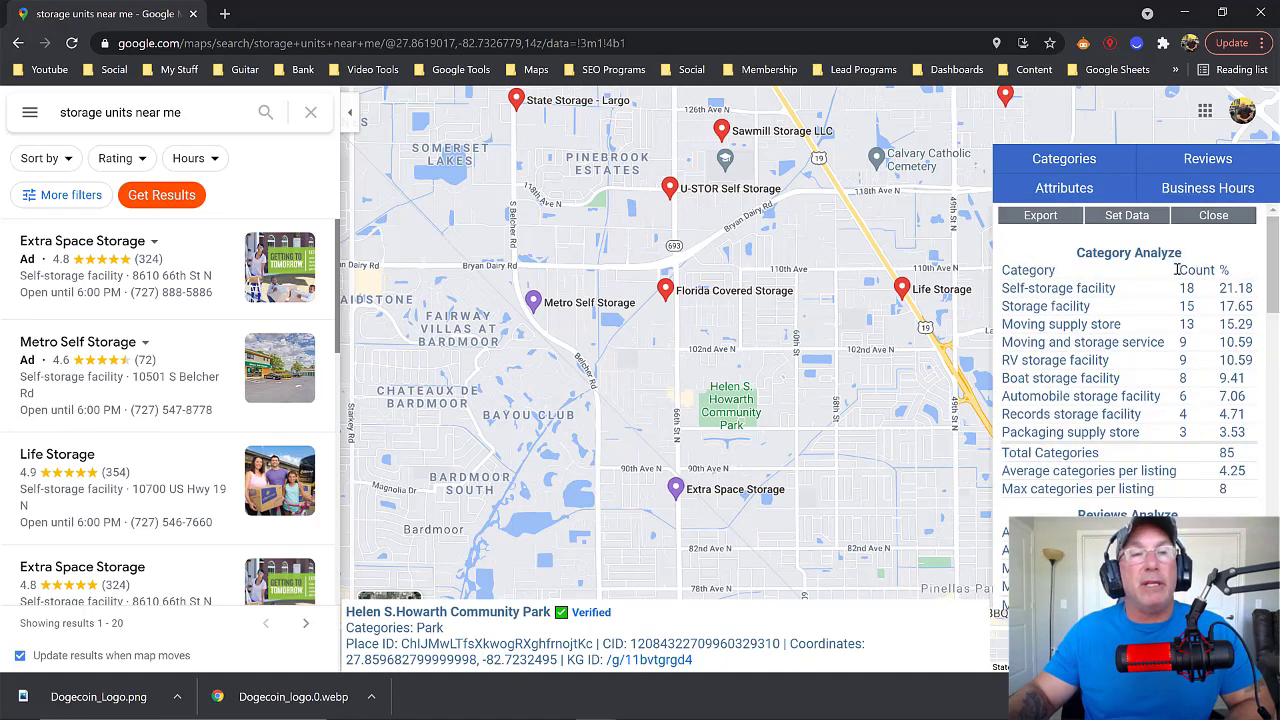
left_click(49, 455)
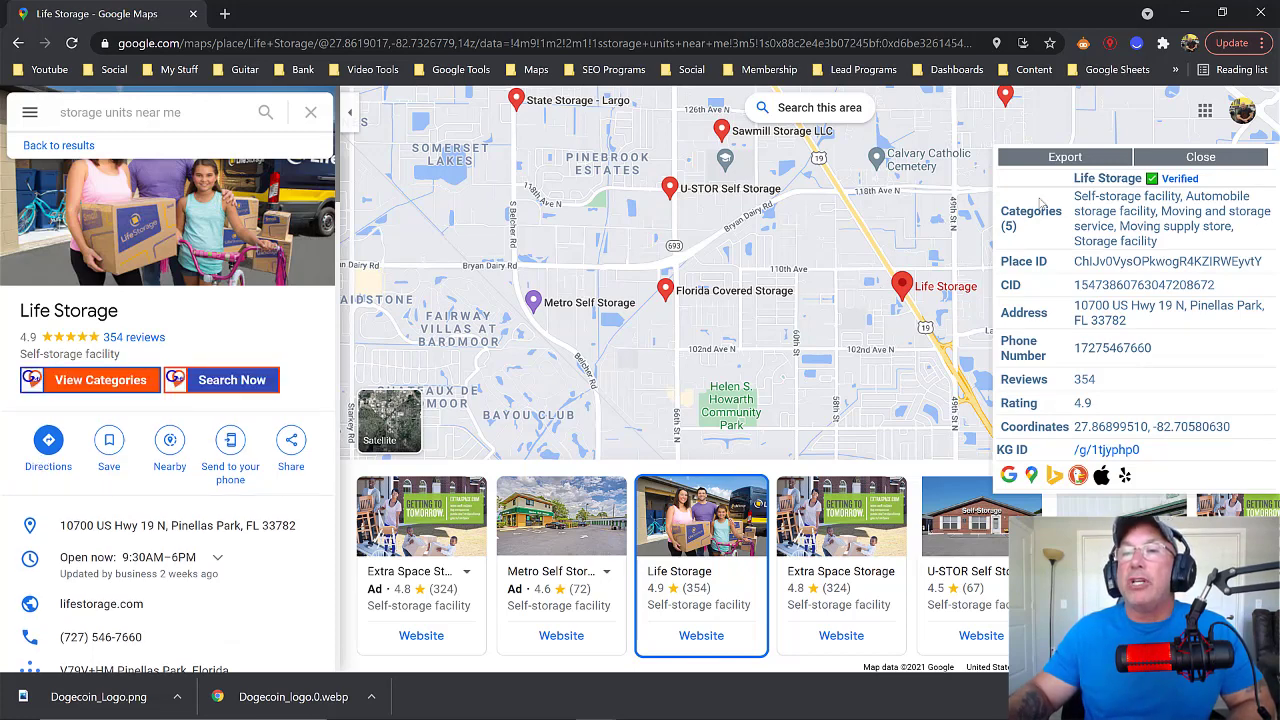
- Highlight Life Storage's five categories in the PlePer panel twice, clearing each highlight
left_click_drag(1077, 196, 1162, 250)
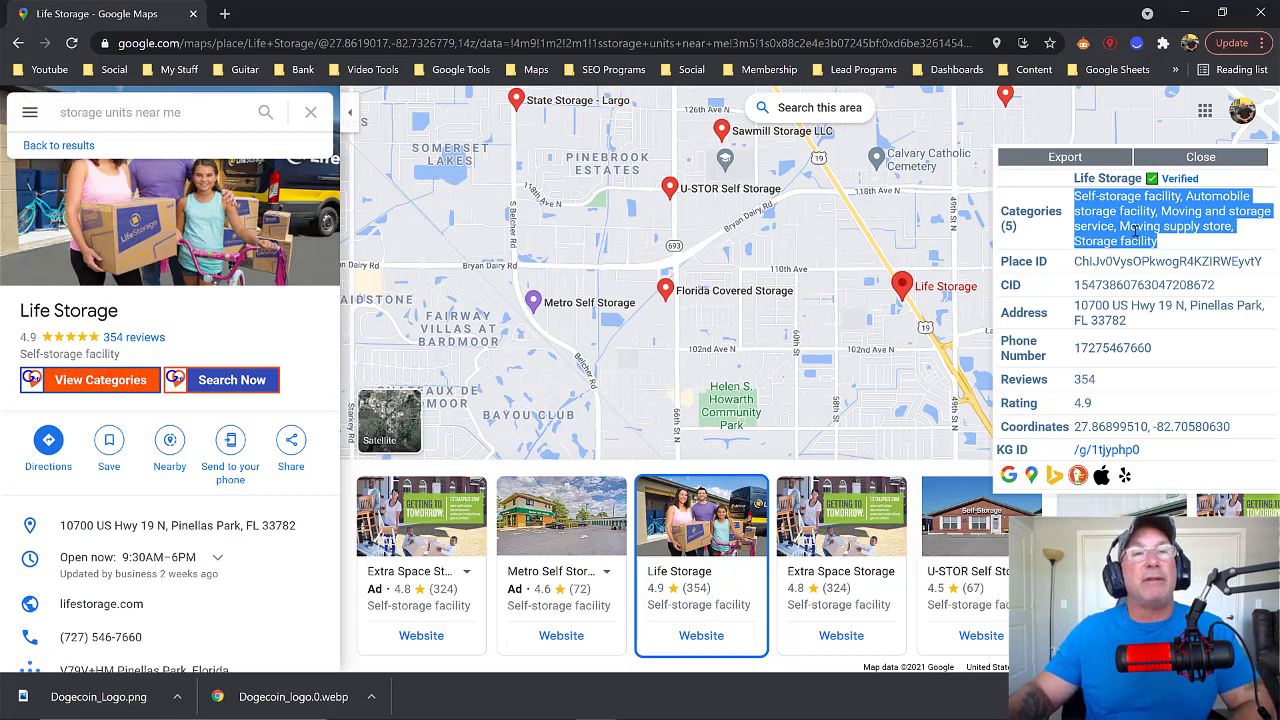
left_click(1141, 236)
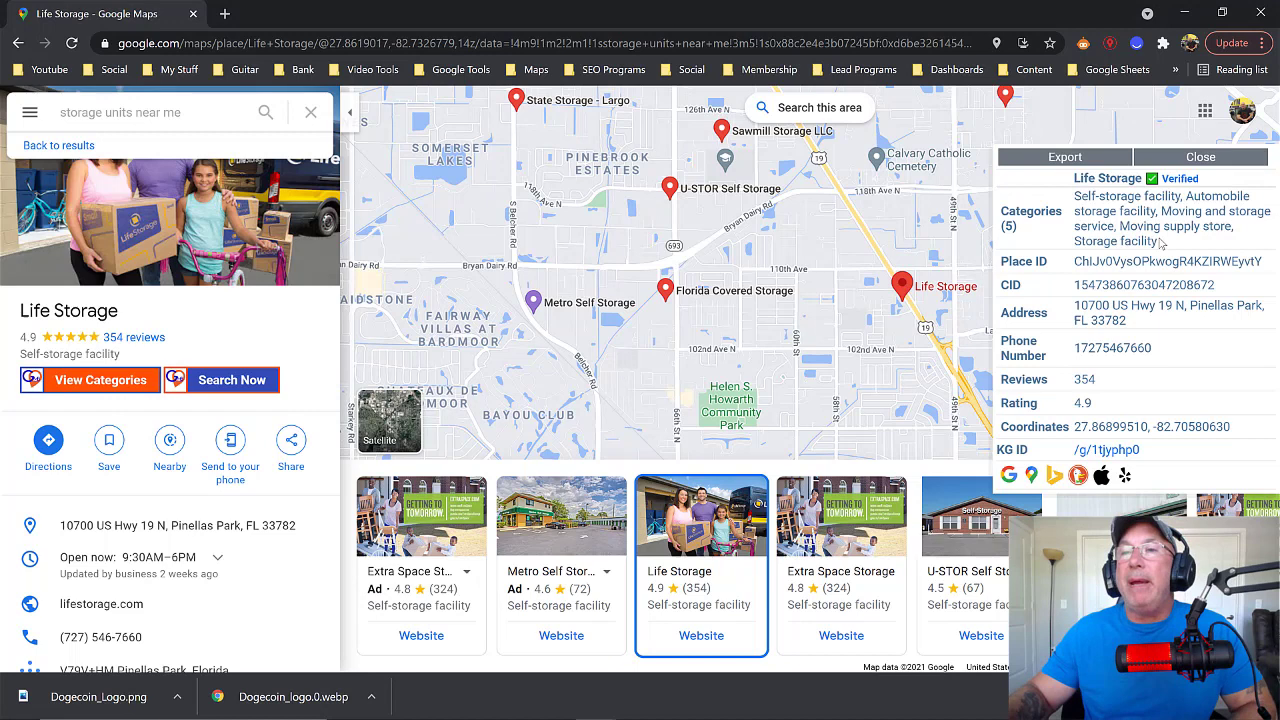
left_click_drag(1160, 242, 1074, 197)
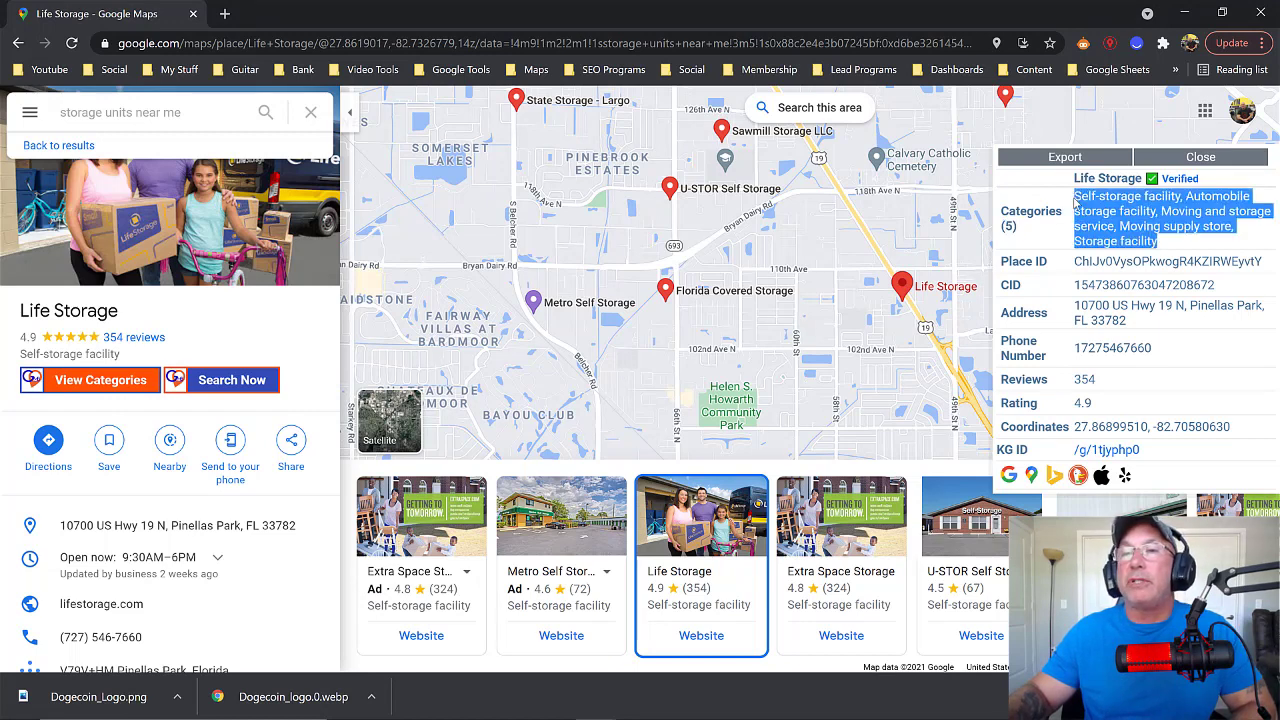
left_click(1076, 214)
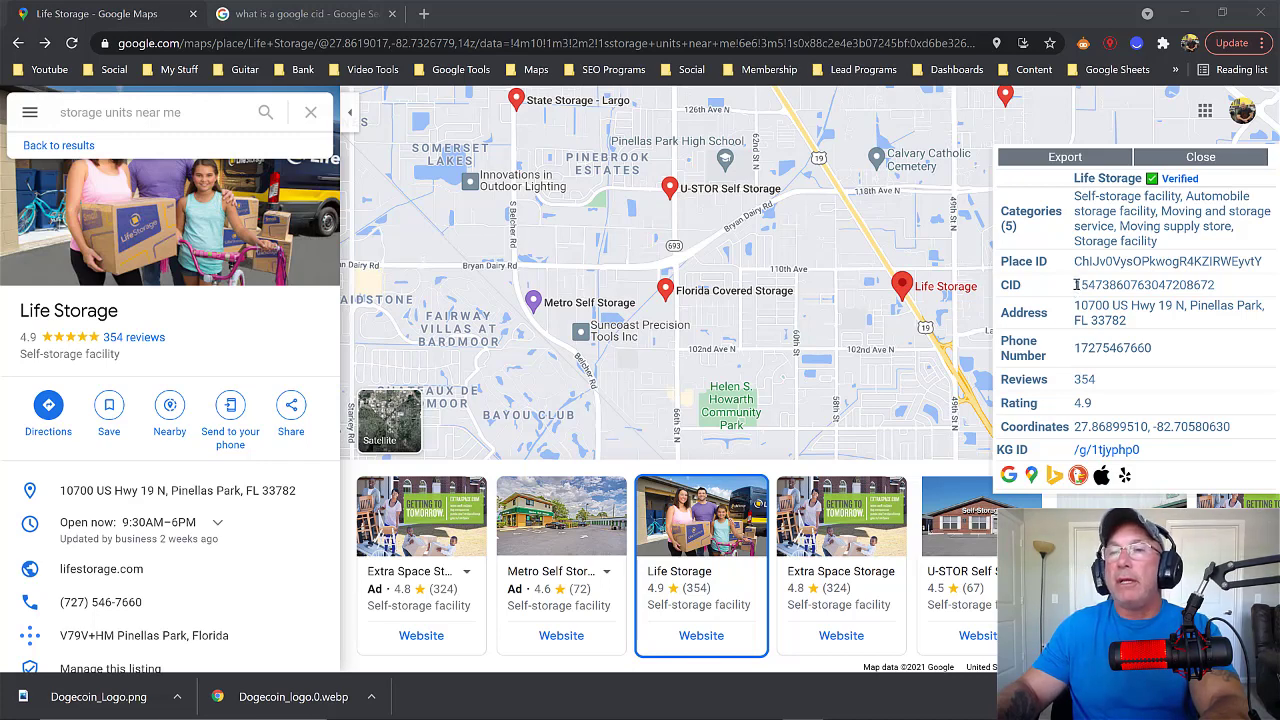
left_click_drag(1076, 284, 1222, 293)
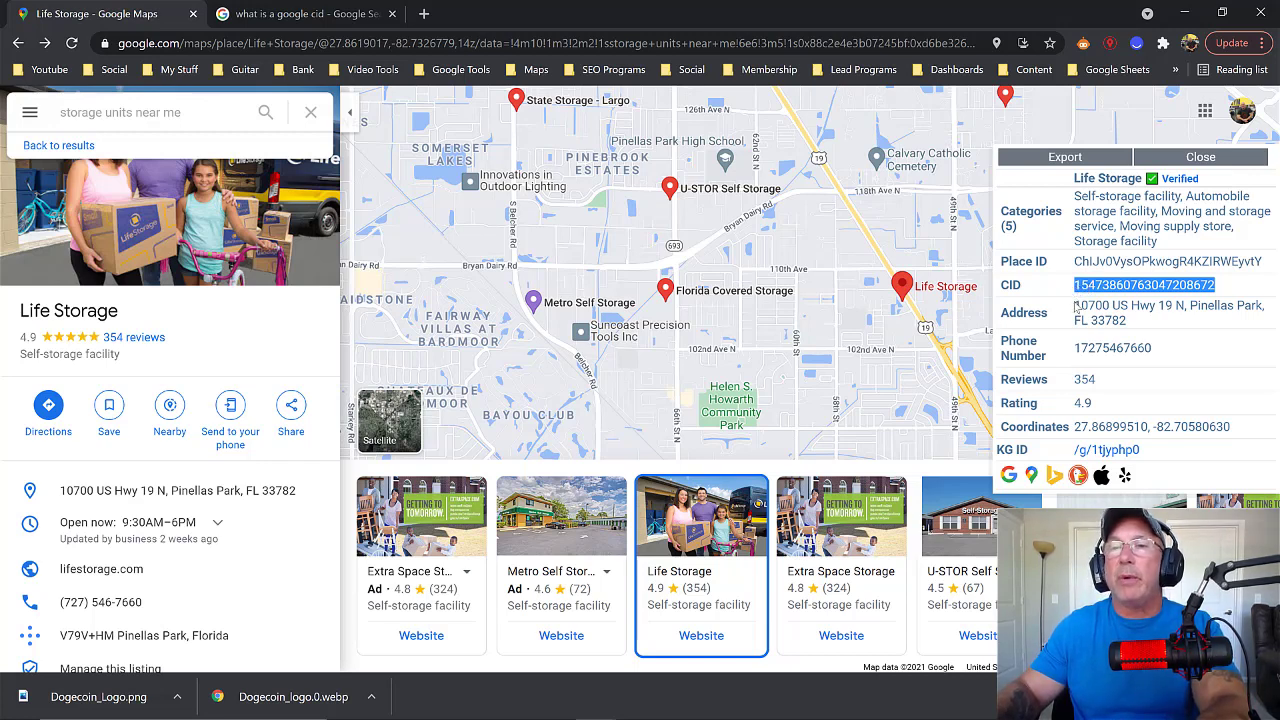
left_click_drag(1076, 303, 1147, 328)
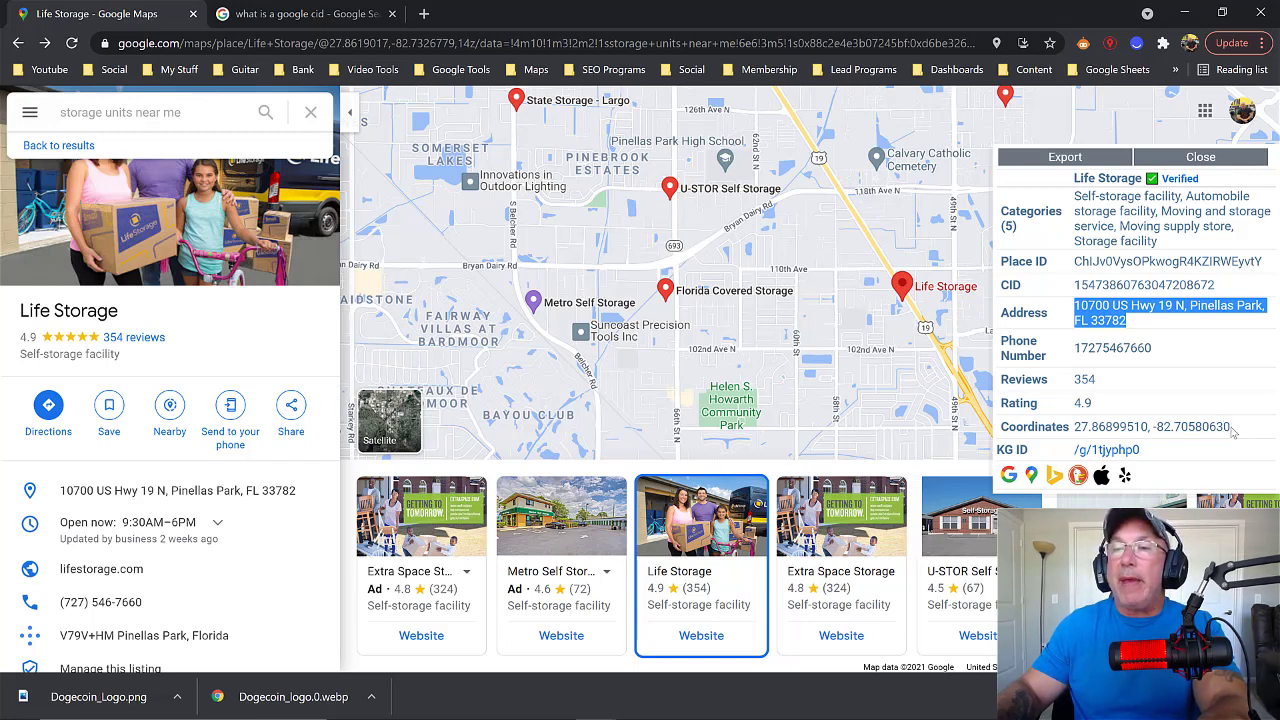
left_click_drag(1229, 426, 1081, 424)
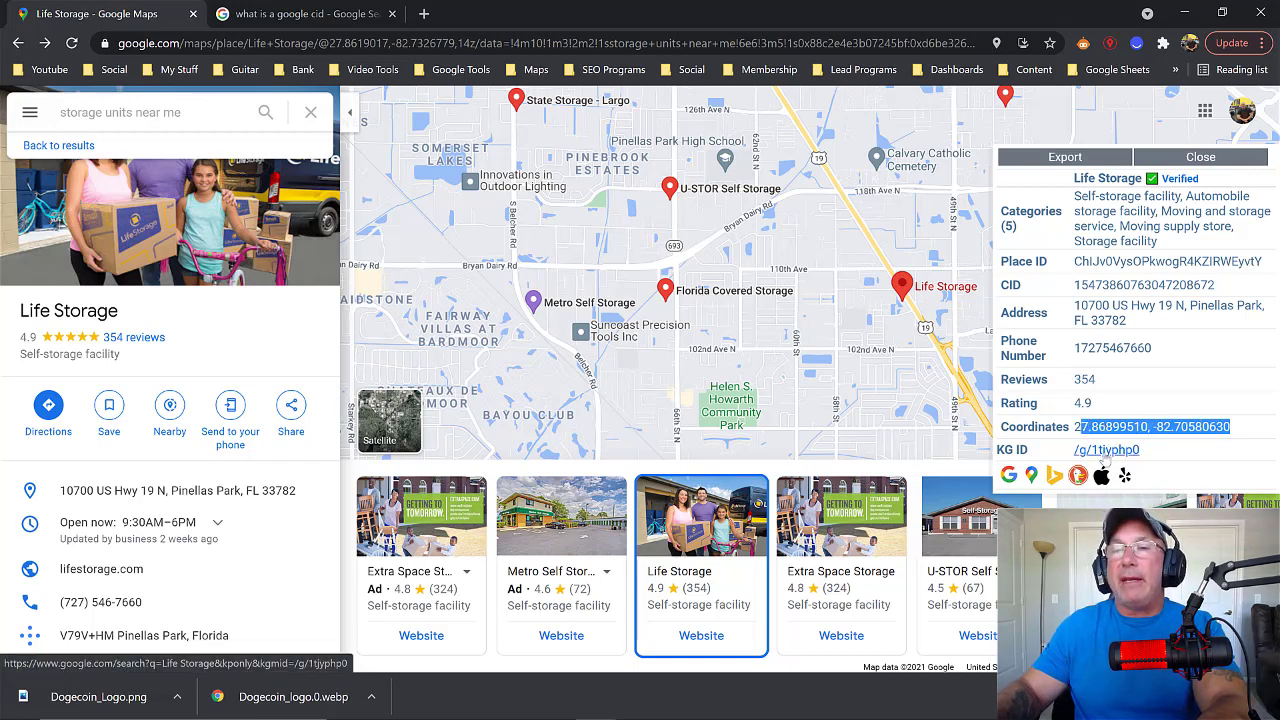
- Run a Google search on Life Storage's KG ID ('Life Storage Pinellas Park'), then go back to its Maps tab
left_click(1105, 450)
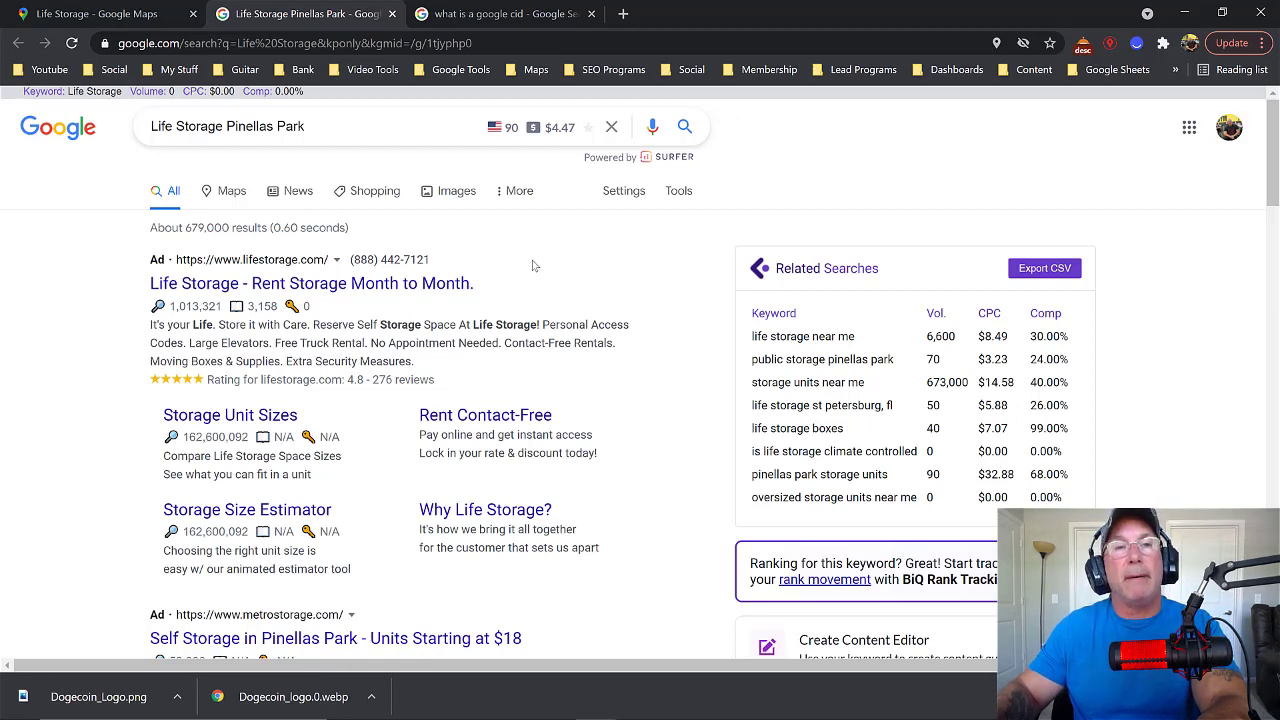
scroll(530, 268, "down", 3)
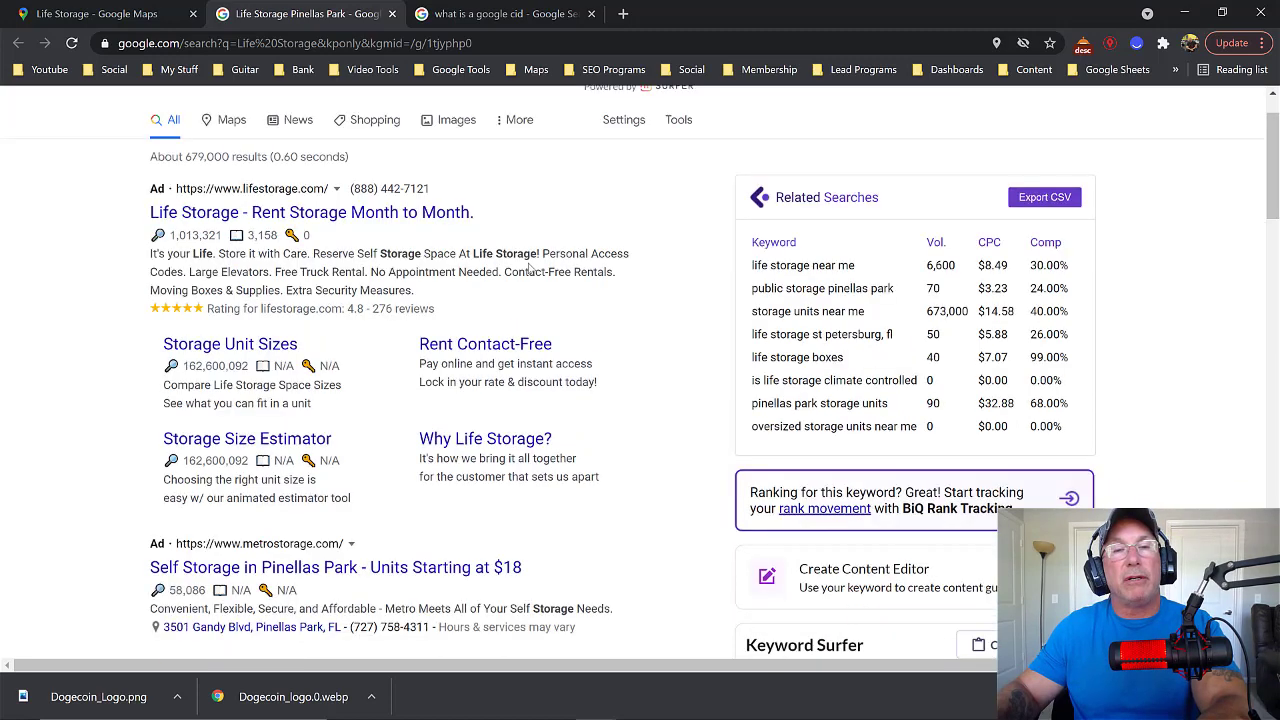
scroll(522, 268, "up", 3)
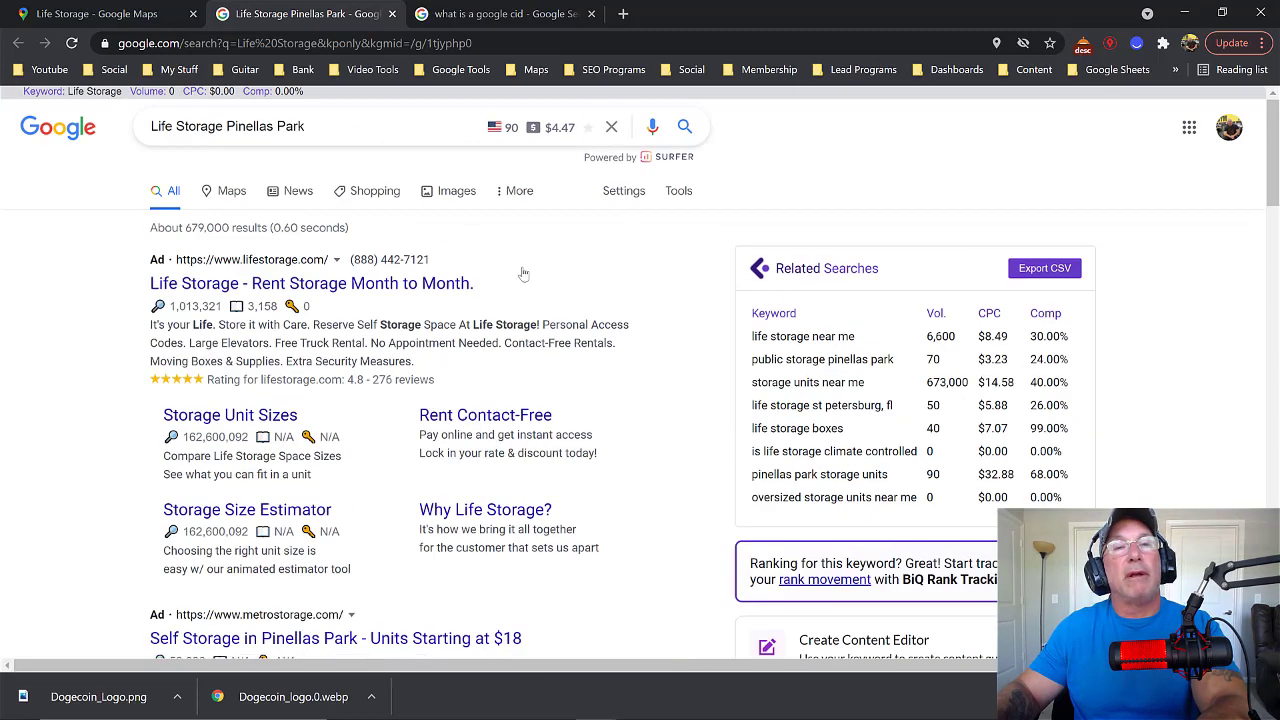
left_click(75, 20)
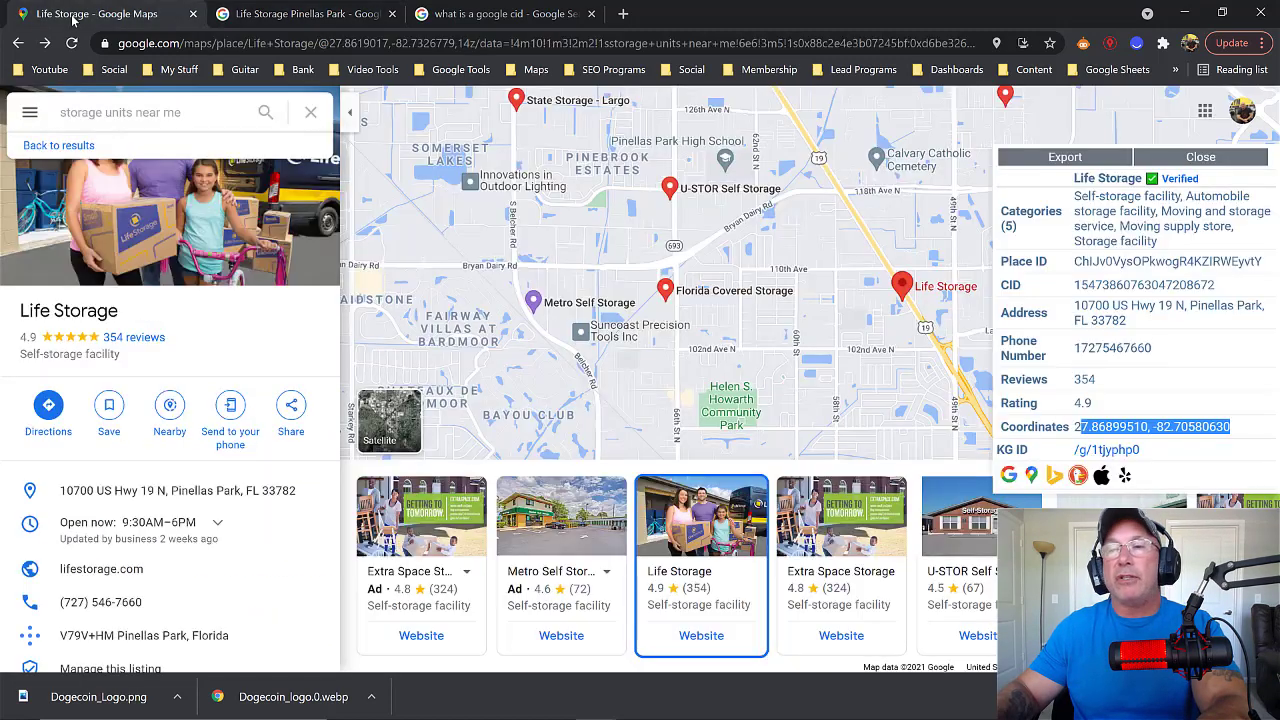